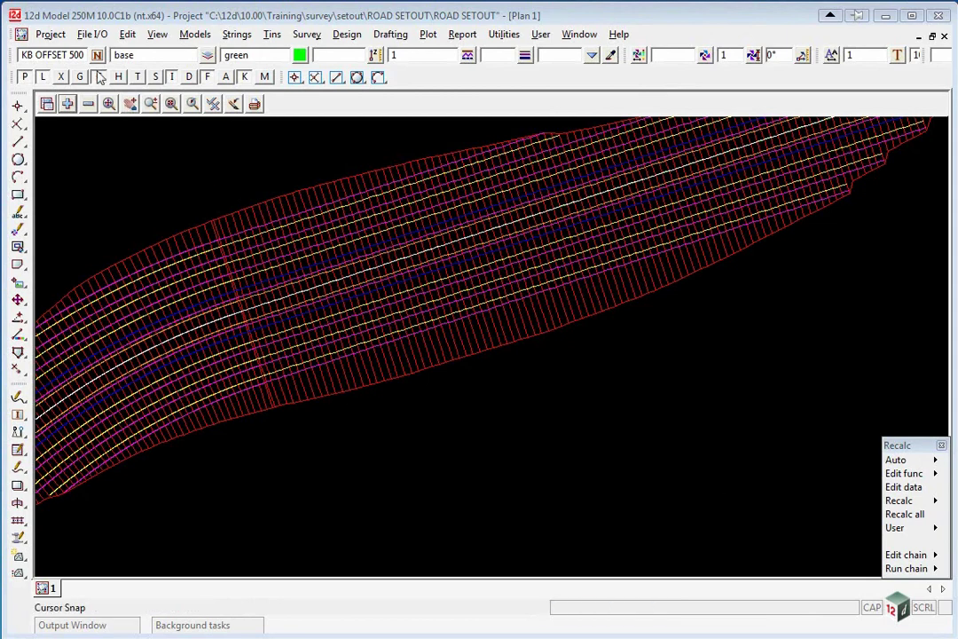
Step: Import ROAD ASCON SURVEY.12da from the setout folder using the 12da/4da data reader
click(93, 33)
mouse_move(140, 78)
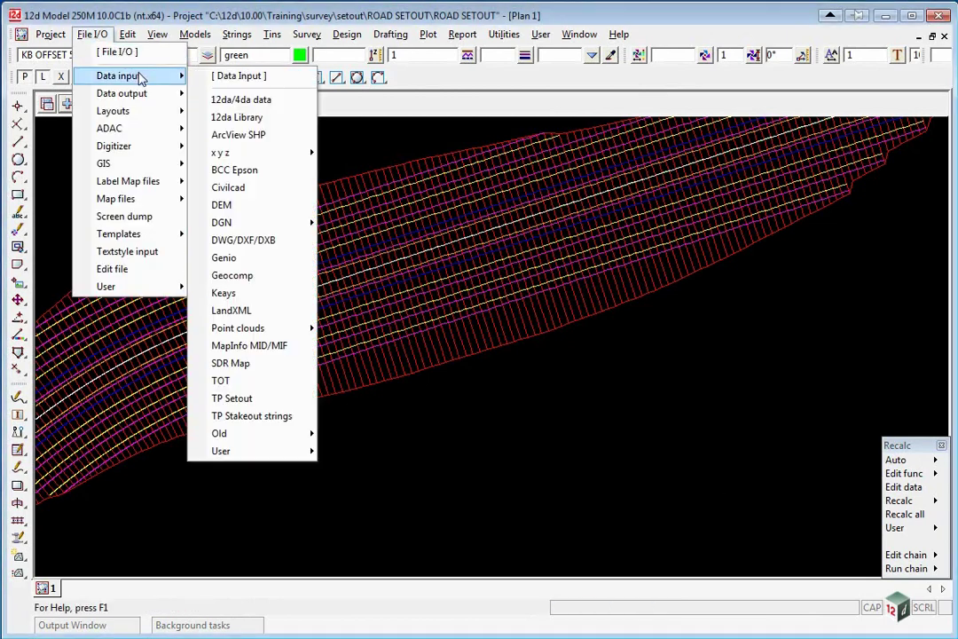
click(249, 99)
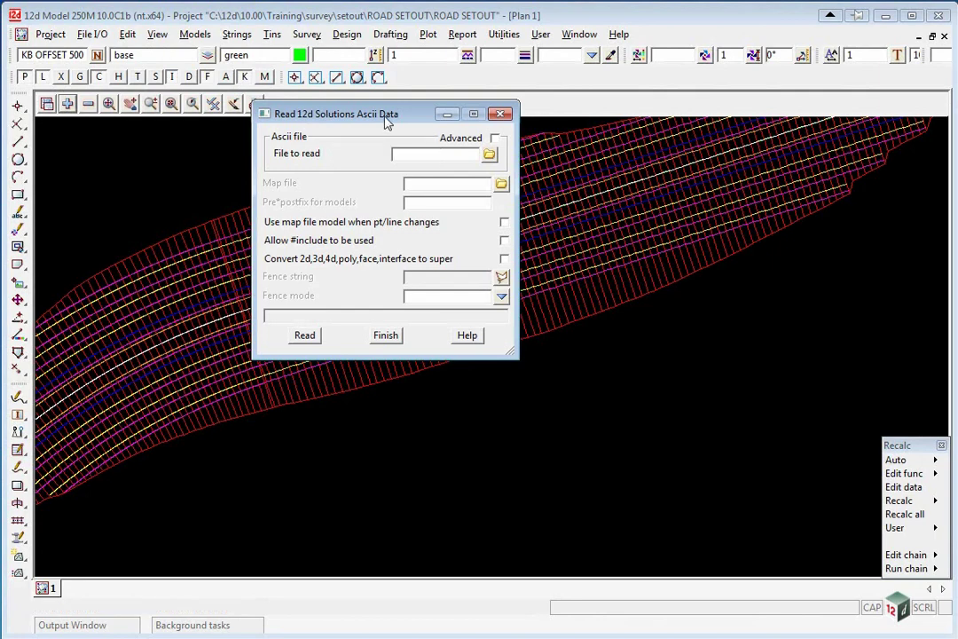
drag(387, 123, 319, 173)
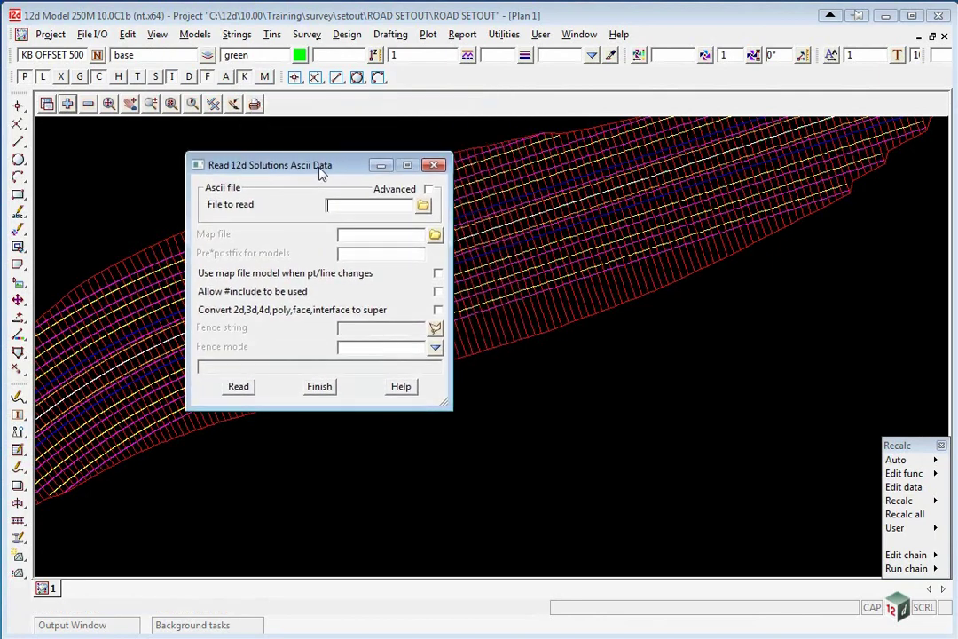
click(424, 207)
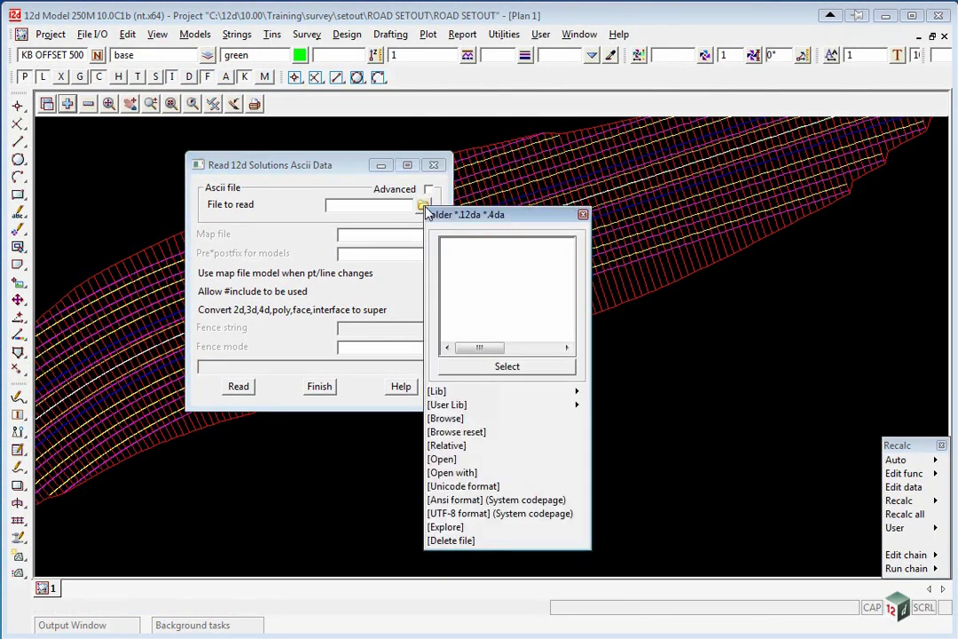
click(445, 418)
click(485, 85)
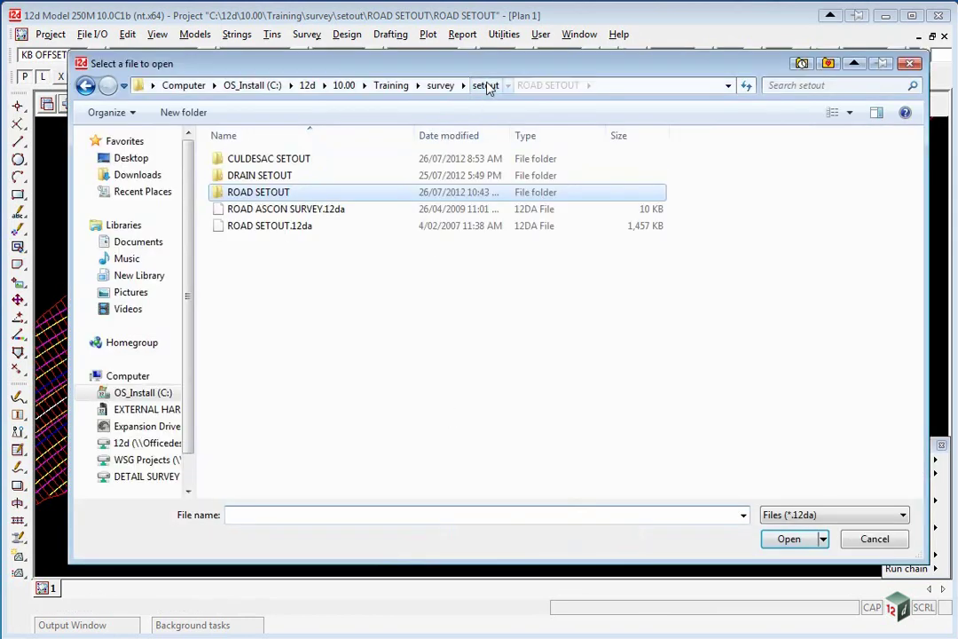
double_click(255, 210)
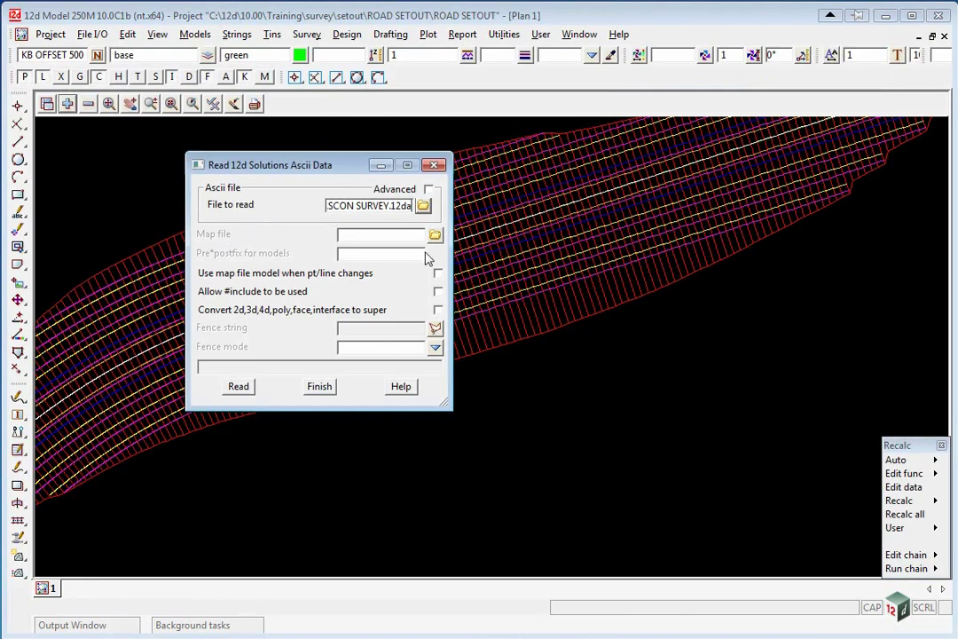
click(238, 387)
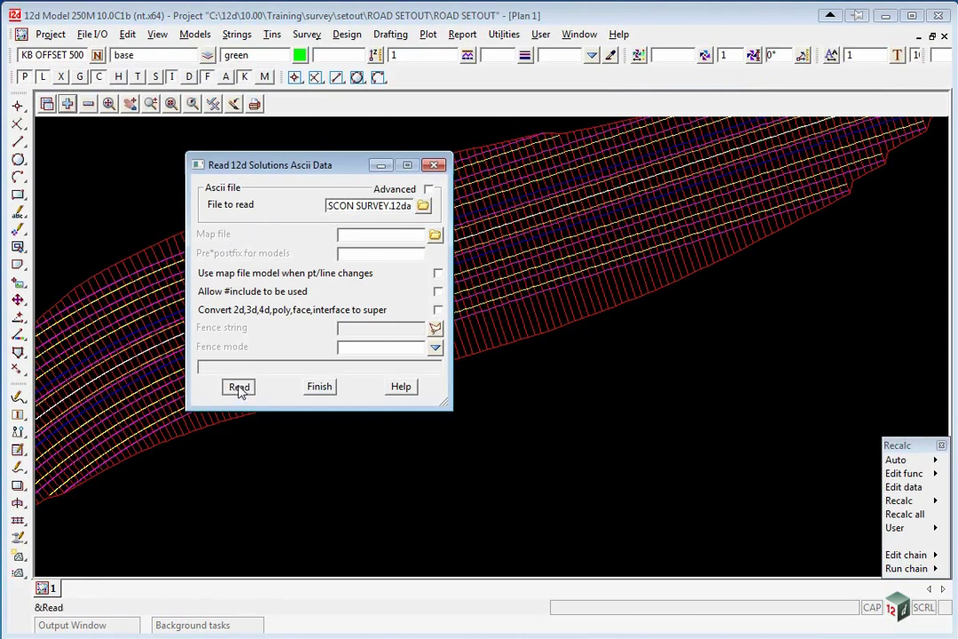
Step: Close the import panel and remove ROAD CL, SMITH ST SECTIONS and SMITH ST STRINGS from the plan
click(321, 386)
scroll(250, 393, down, 2)
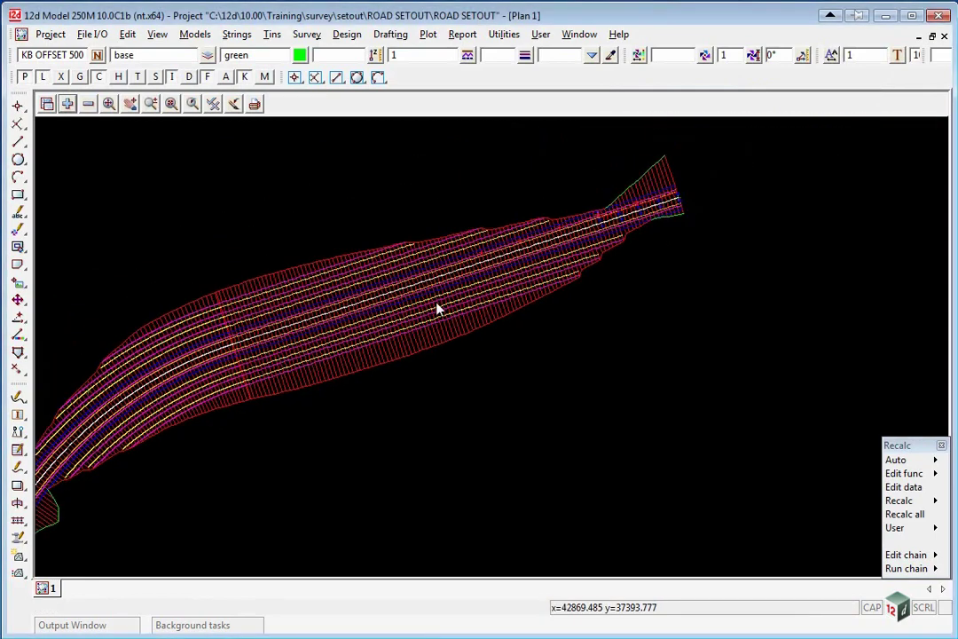
scroll(438, 310, up, 1)
click(88, 104)
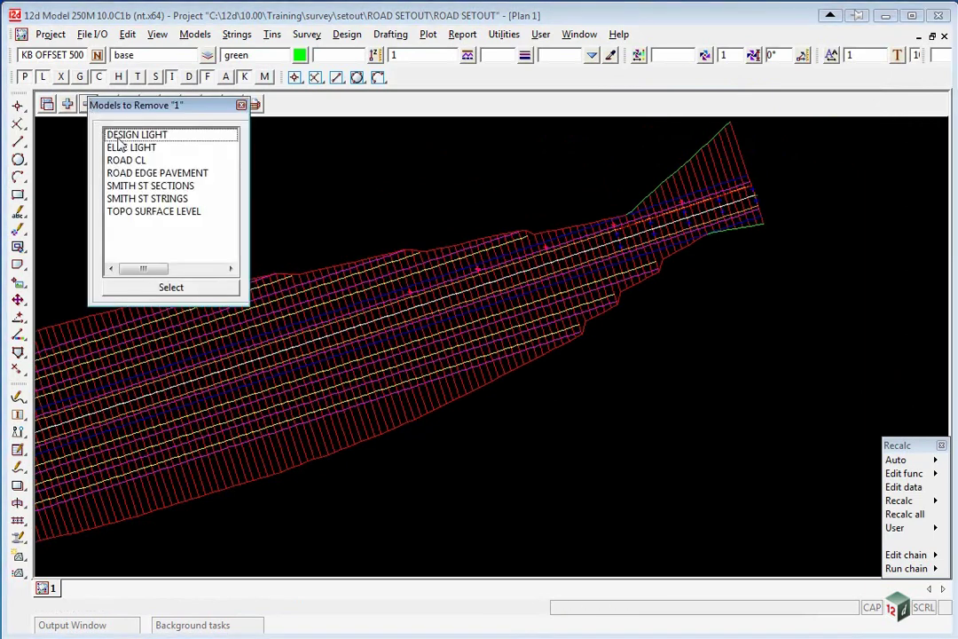
mouse_move(137, 185)
mouse_down()
mouse_move(140, 227)
mouse_move(142, 204)
mouse_up()
ctrl+click(133, 159)
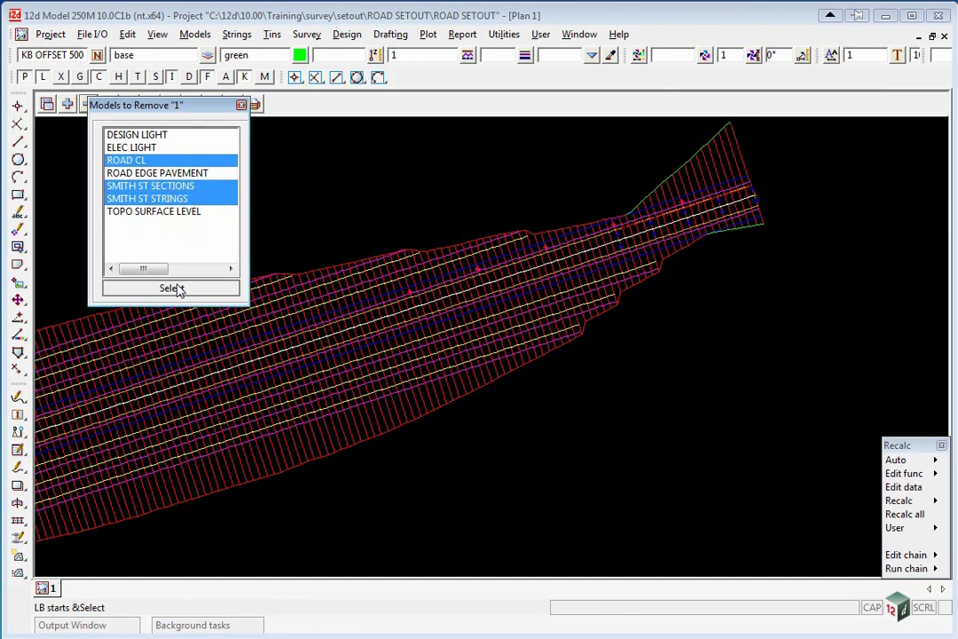
click(177, 287)
scroll(696, 223, up, 5)
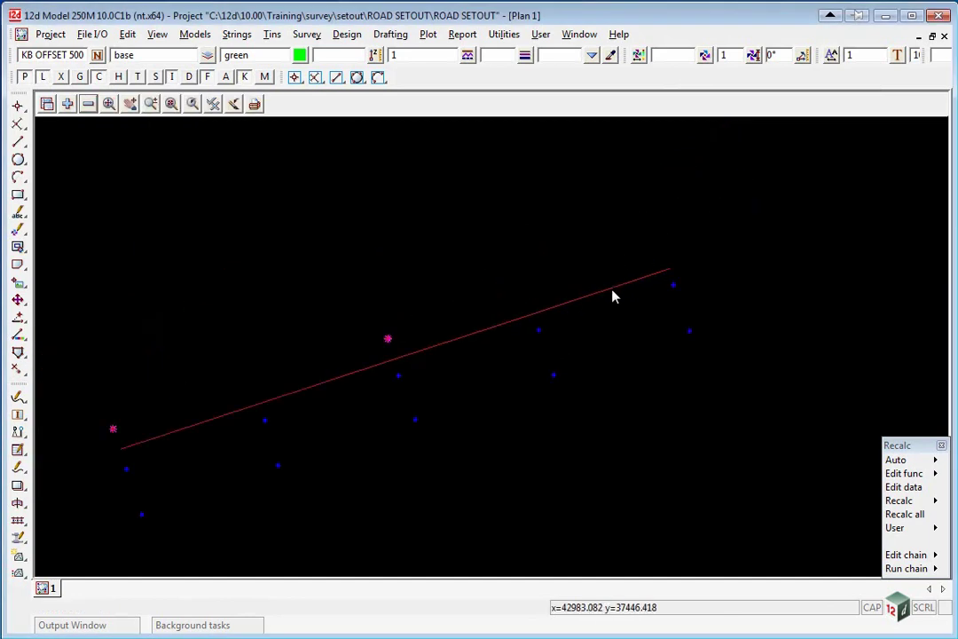
scroll(478, 322, down, 3)
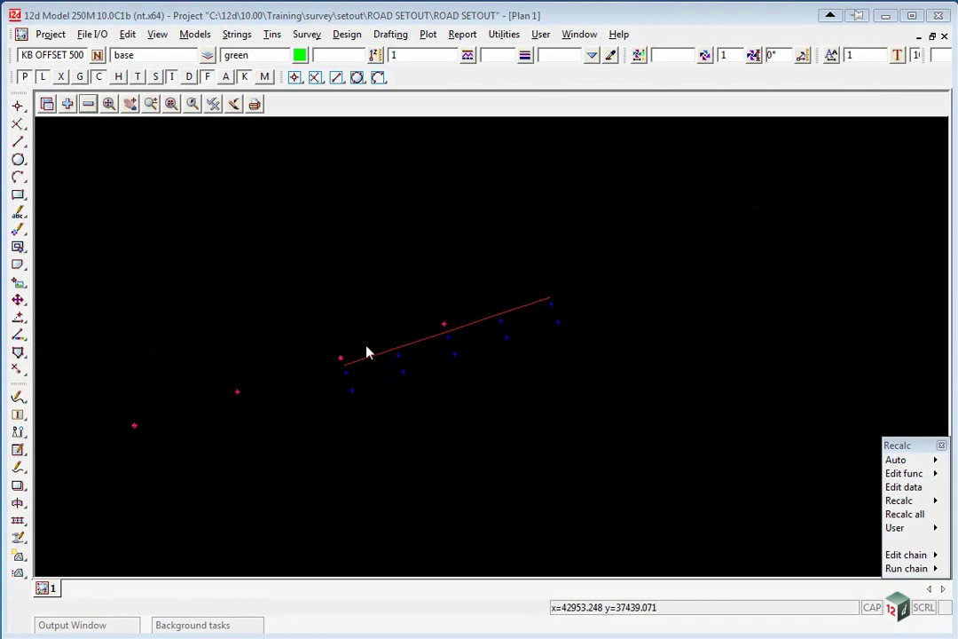
scroll(442, 328, up, 10)
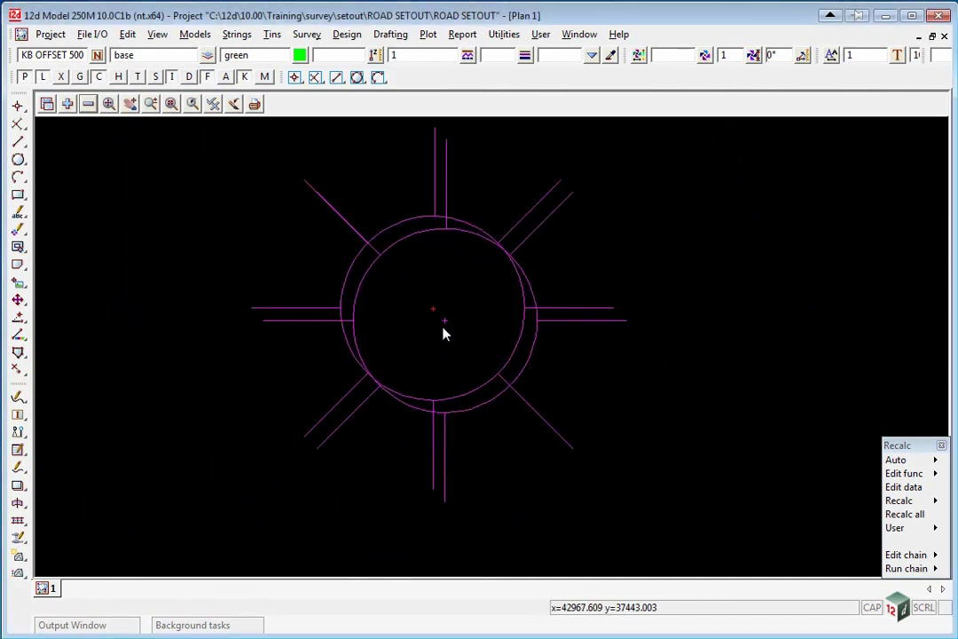
key(ctrl+i)
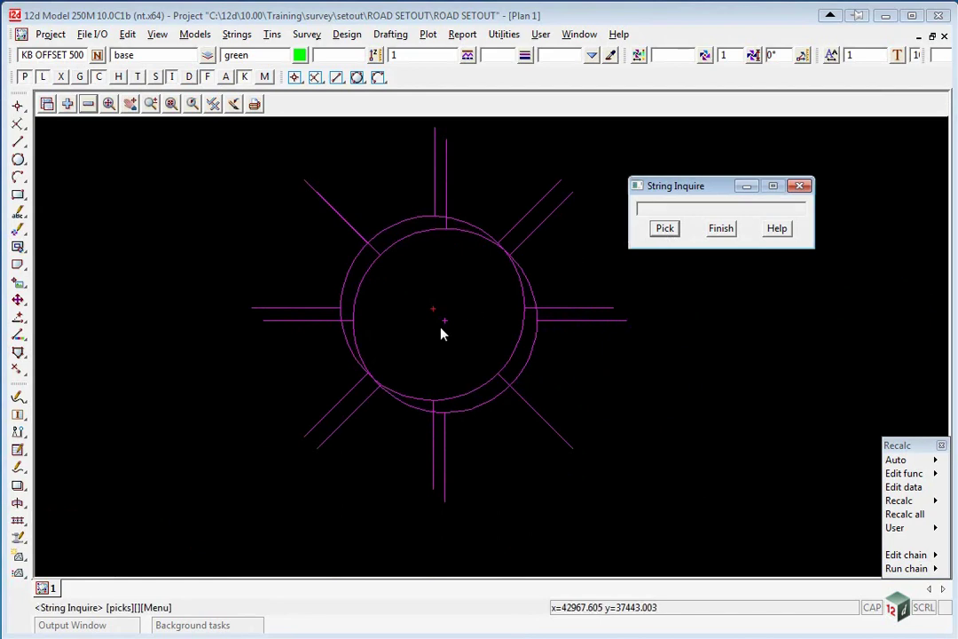
click(447, 325)
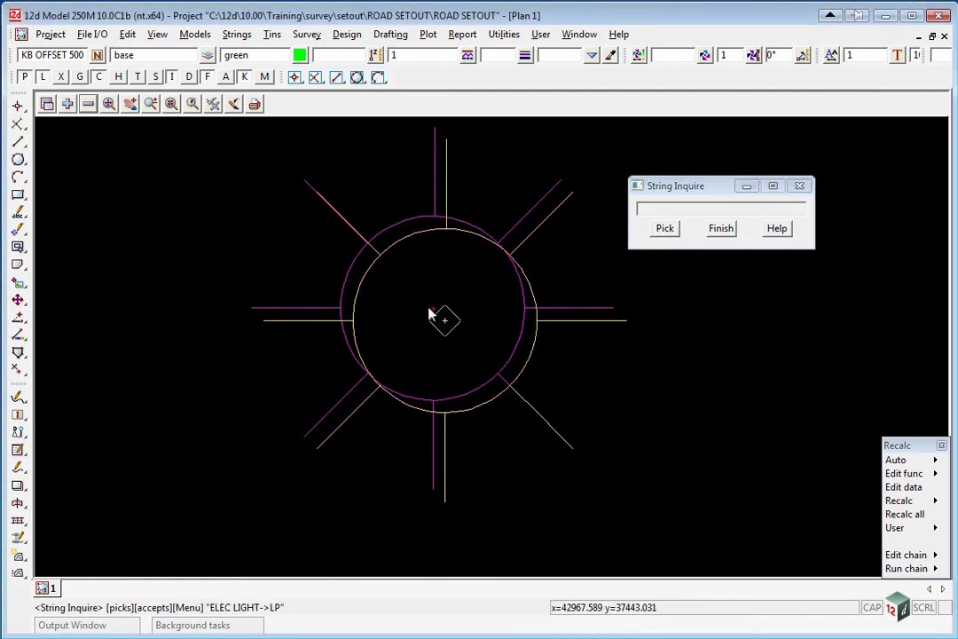
click(431, 312)
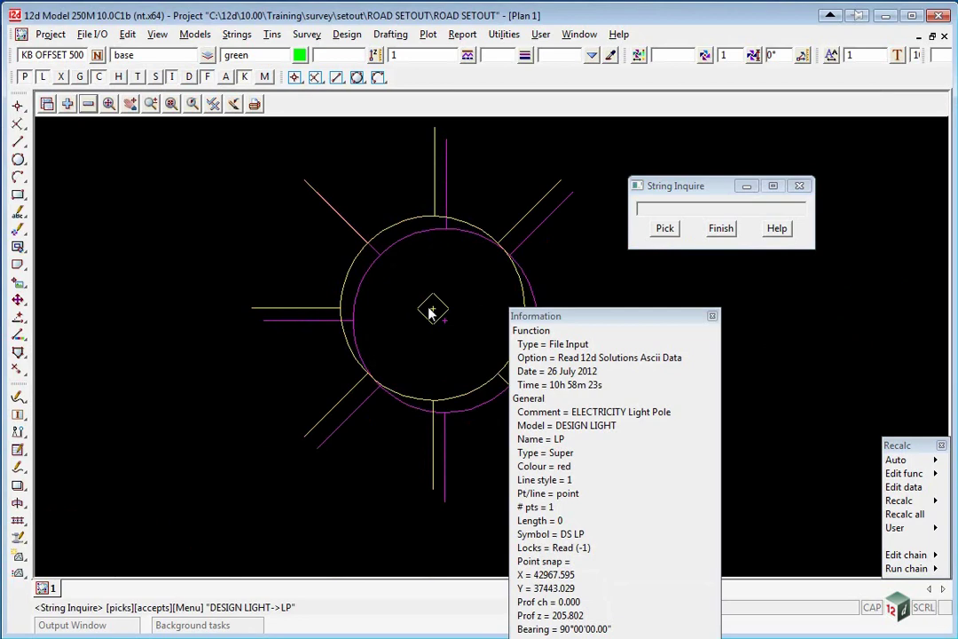
click(445, 328)
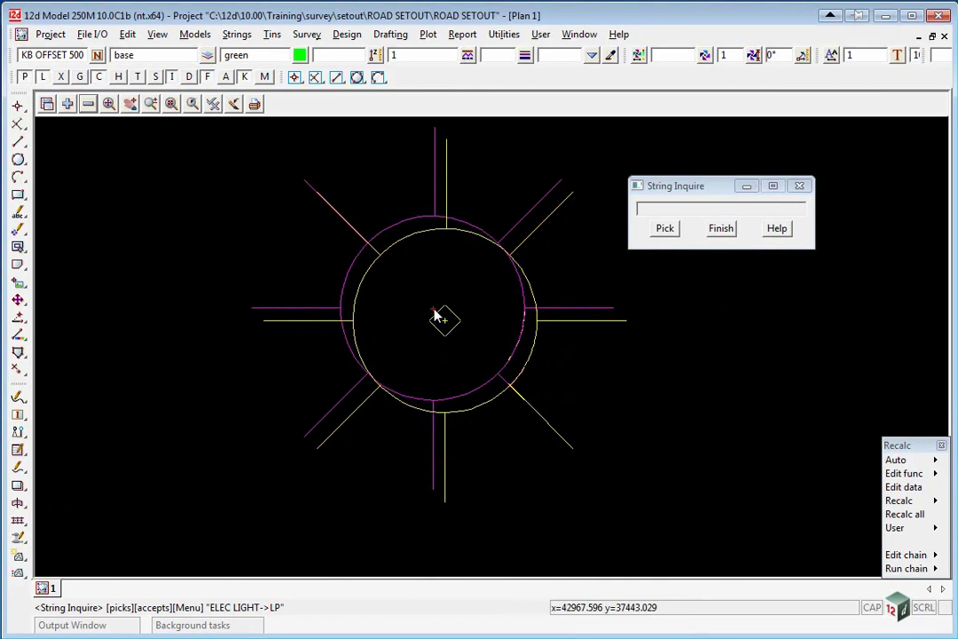
click(718, 229)
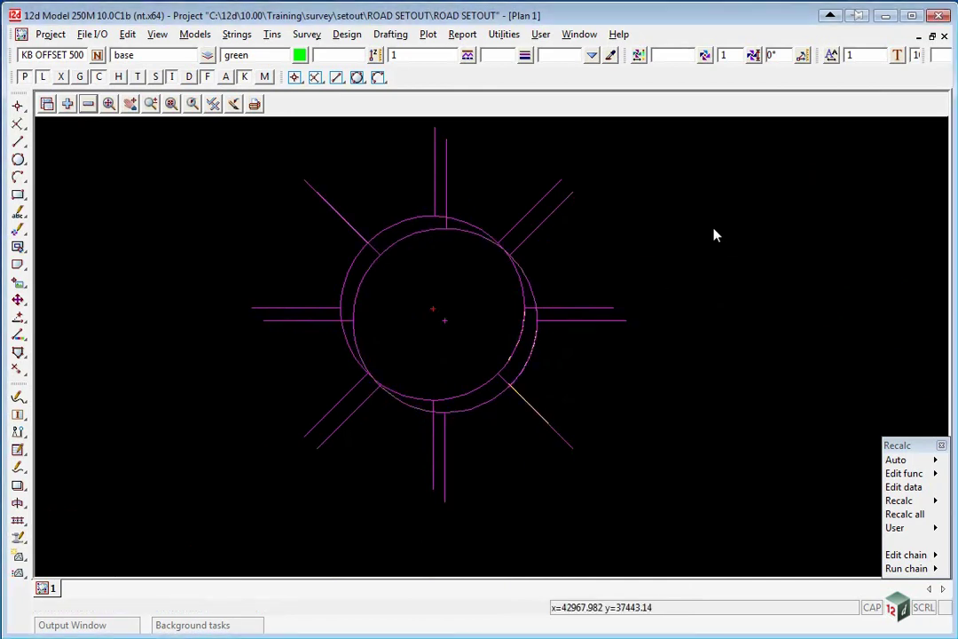
scroll(414, 262, down, 10)
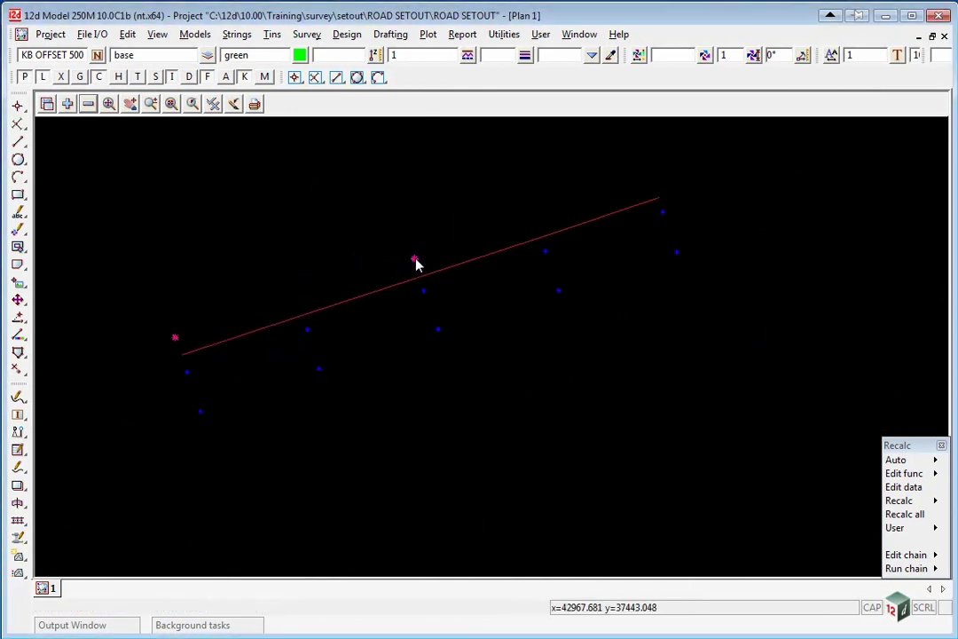
Step: Add the ROAD CL model back onto the plan view
scroll(414, 262, down, 3)
click(68, 104)
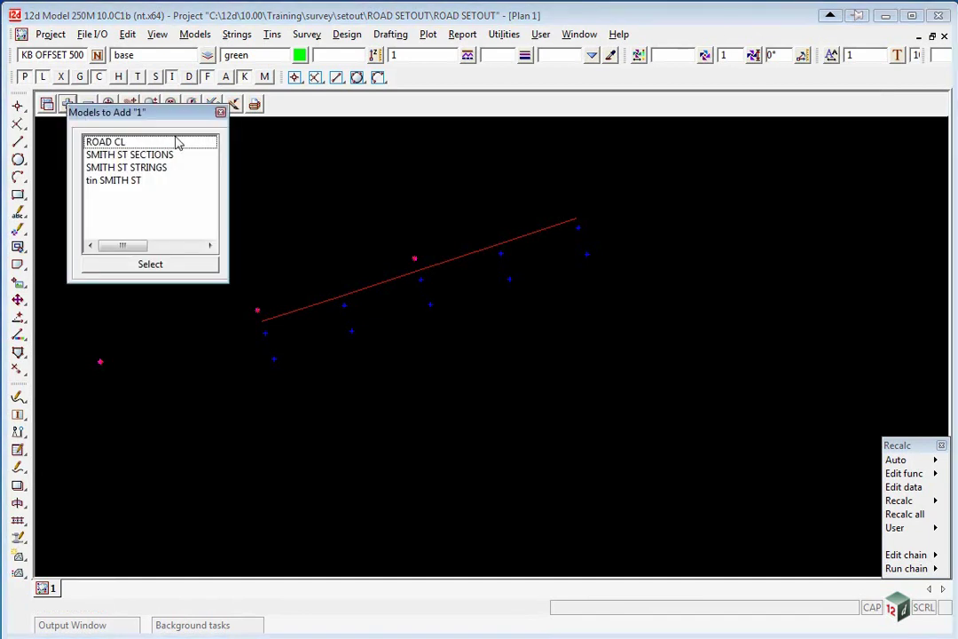
click(94, 143)
click(150, 263)
Step: Bring up the Report > QA Reports list
scroll(596, 279, down, 2)
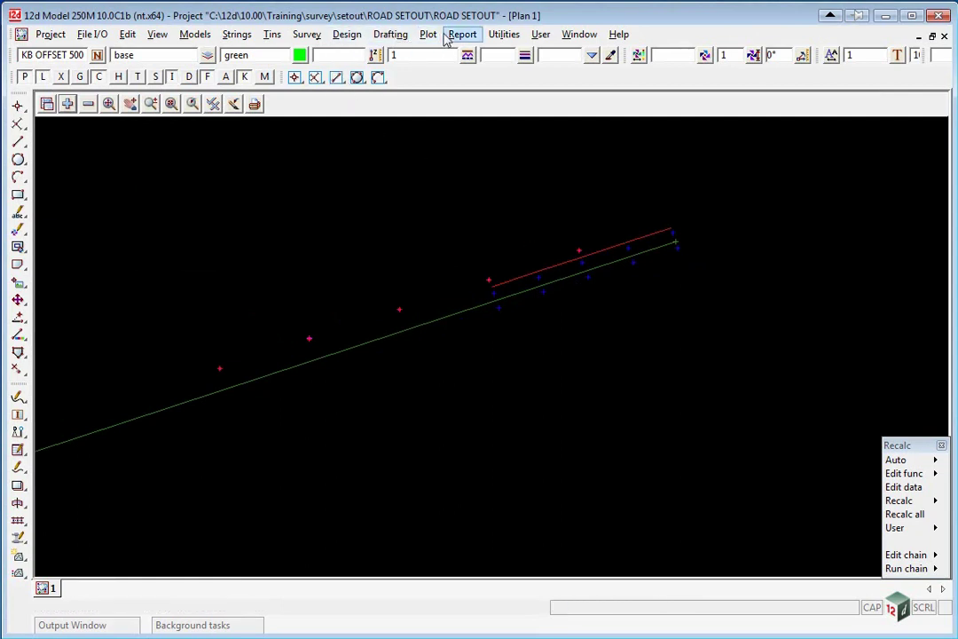
click(462, 33)
mouse_move(524, 239)
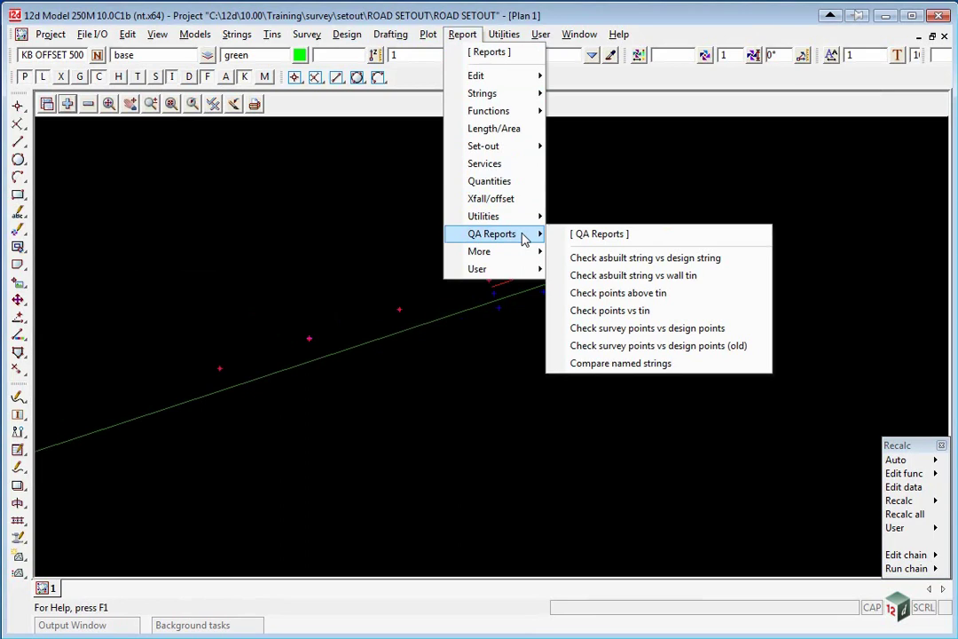
Step: Start Check Survey Pts vs Design Pts with ELEC LIGHT as survey and DESIGN LIGHT as design
click(635, 330)
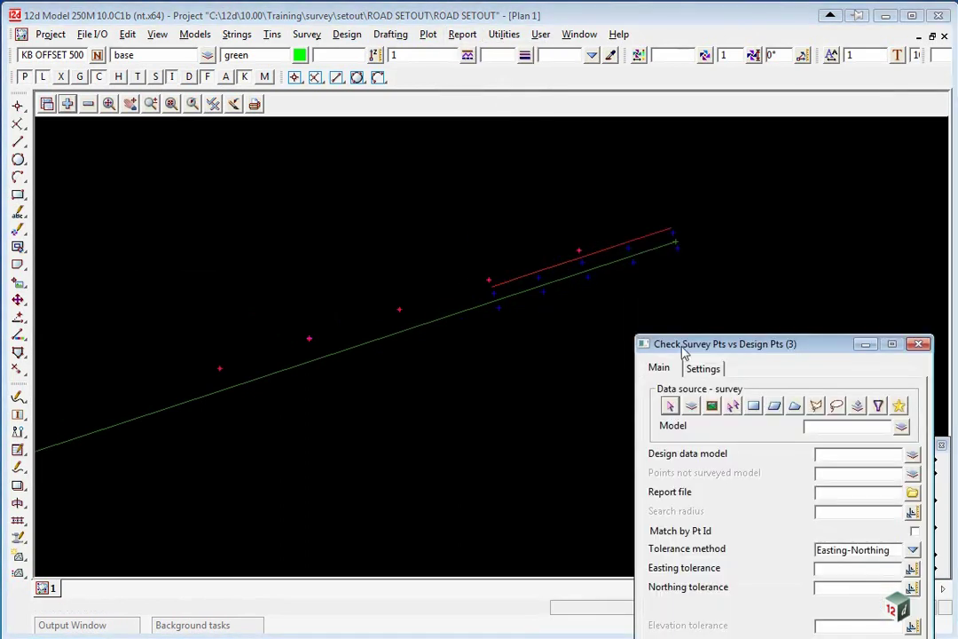
drag(683, 352, 143, 144)
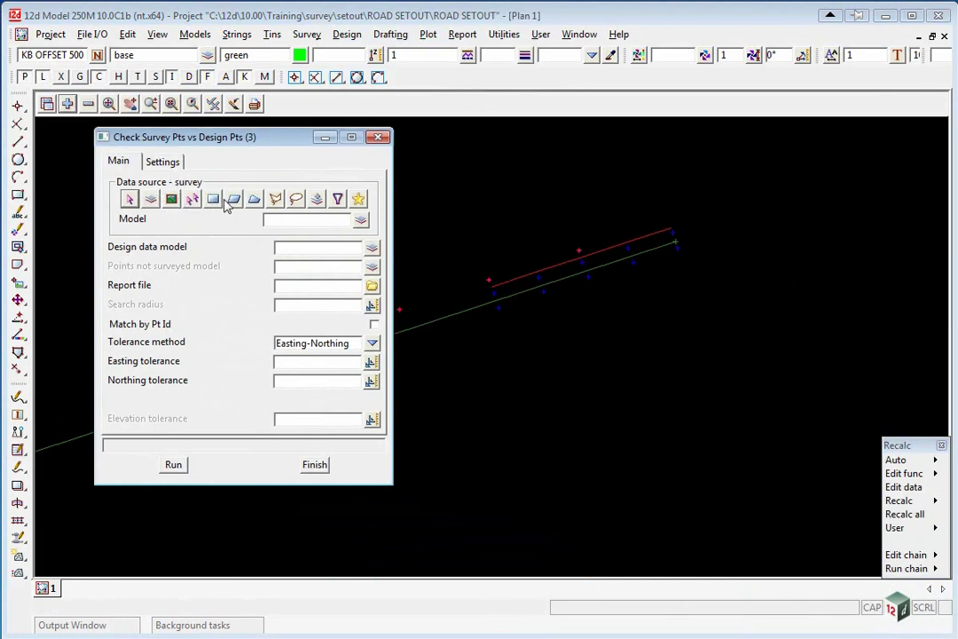
click(360, 219)
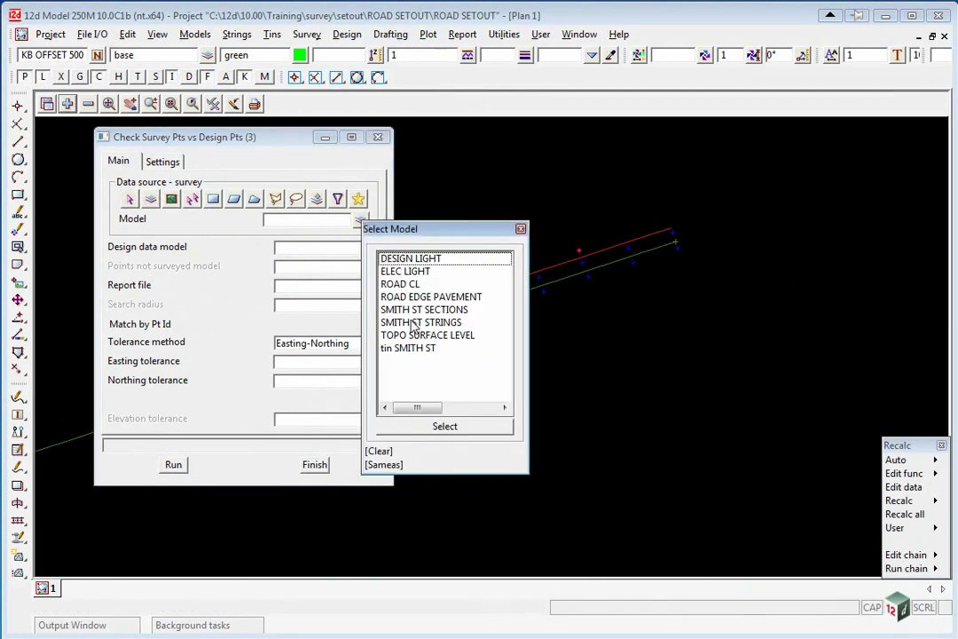
click(408, 273)
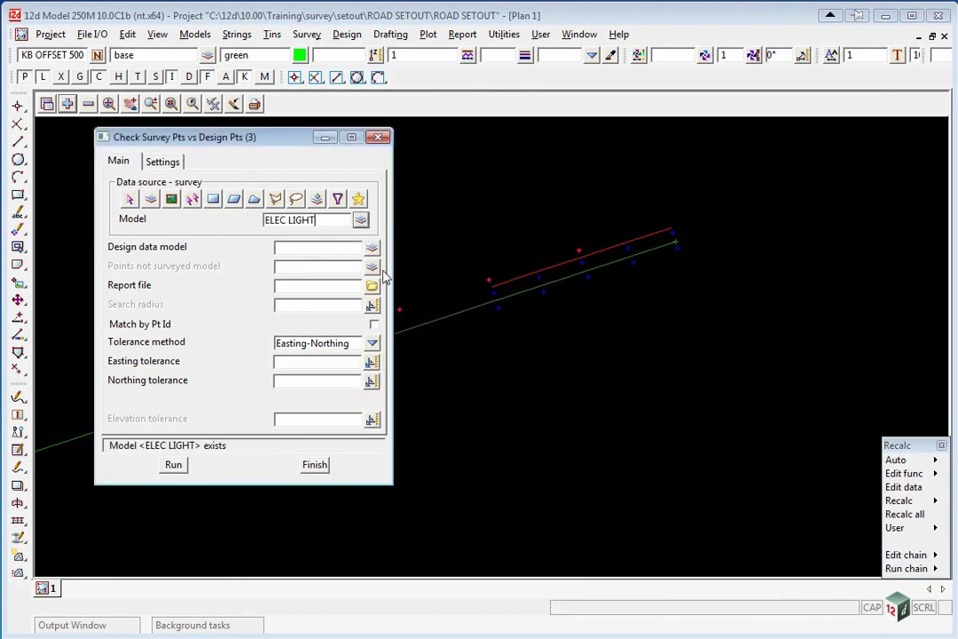
click(372, 248)
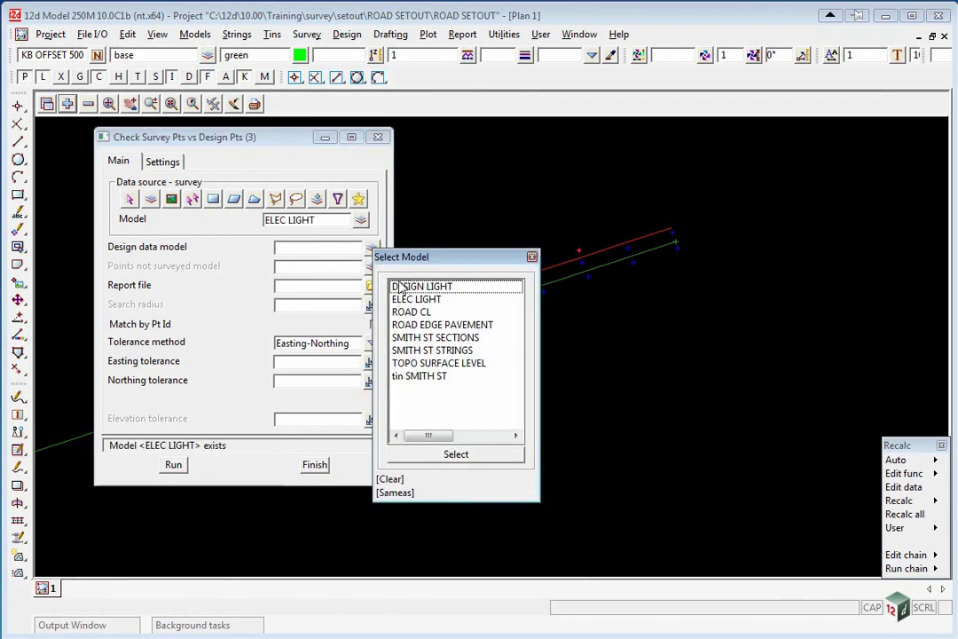
click(404, 285)
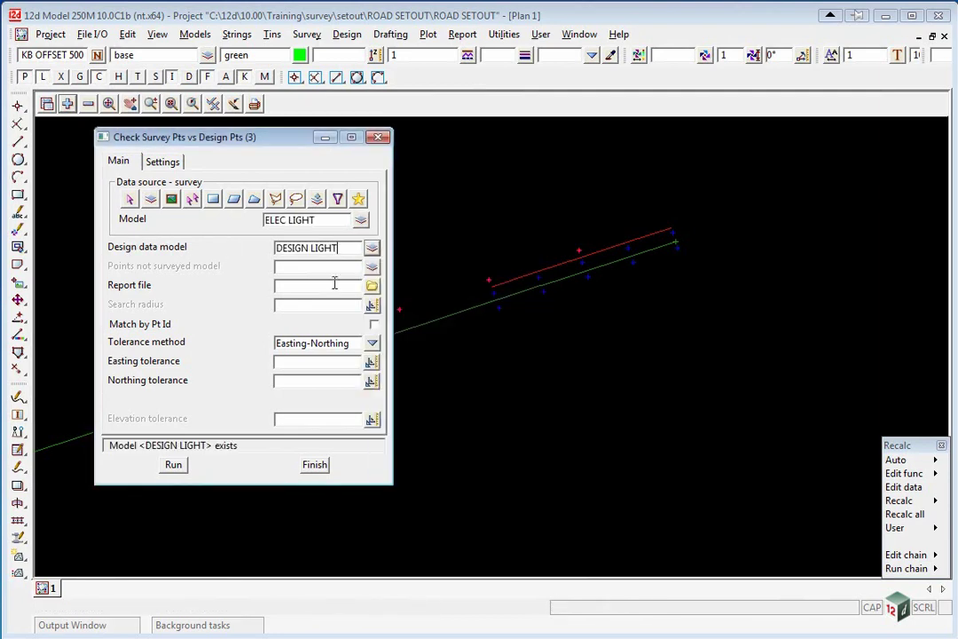
Step: Name the report LIGHT ASCON and set the search radius to 0.5
click(289, 284)
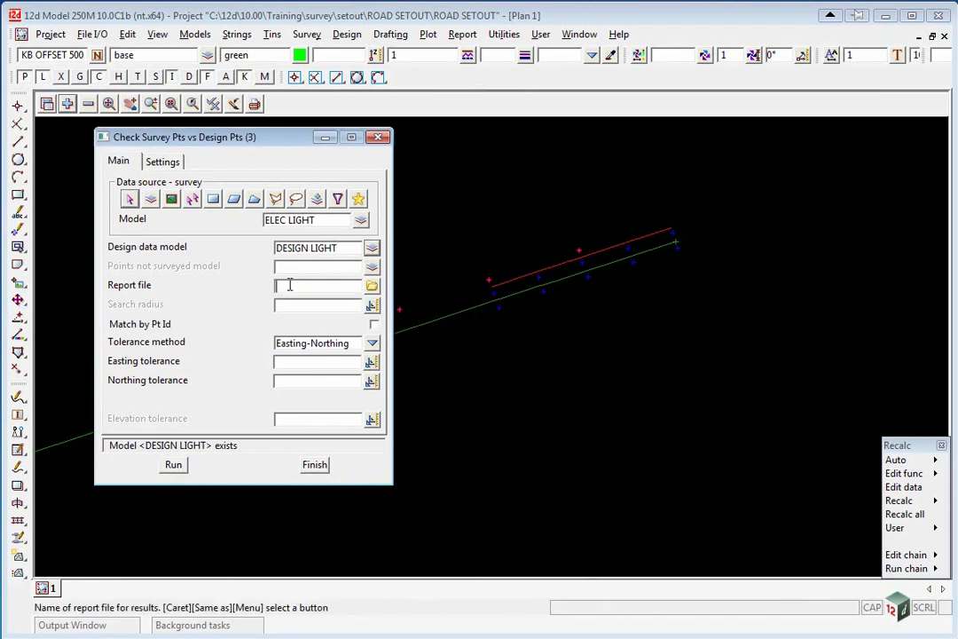
text(LIGHT ASCON)
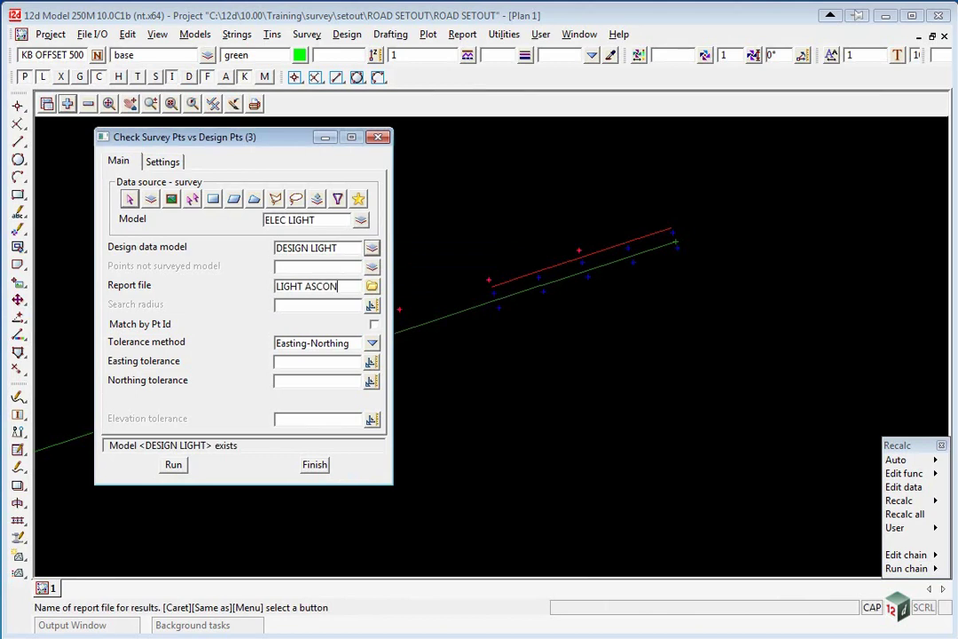
key(Return)
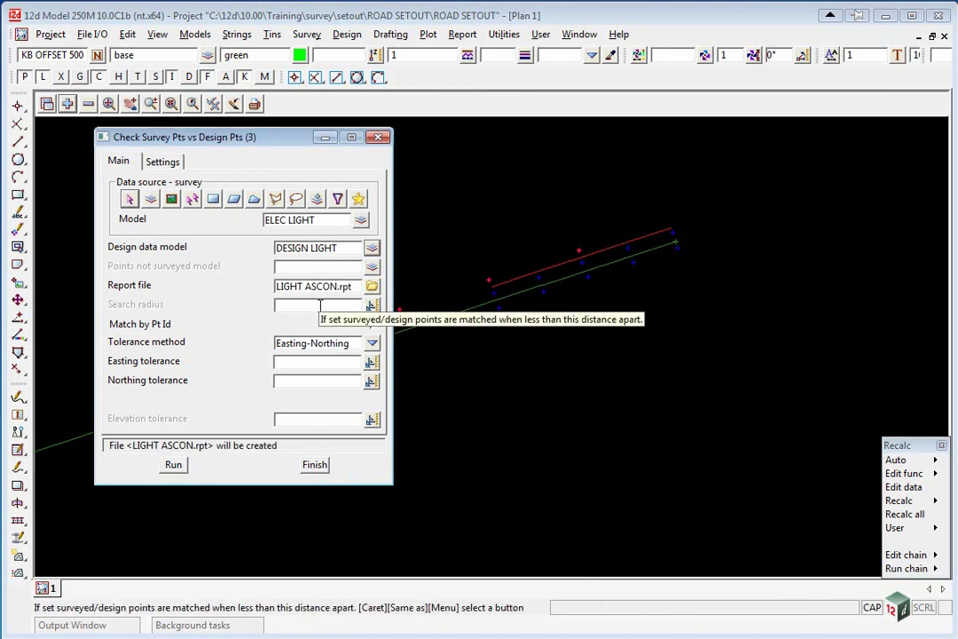
text(0.)
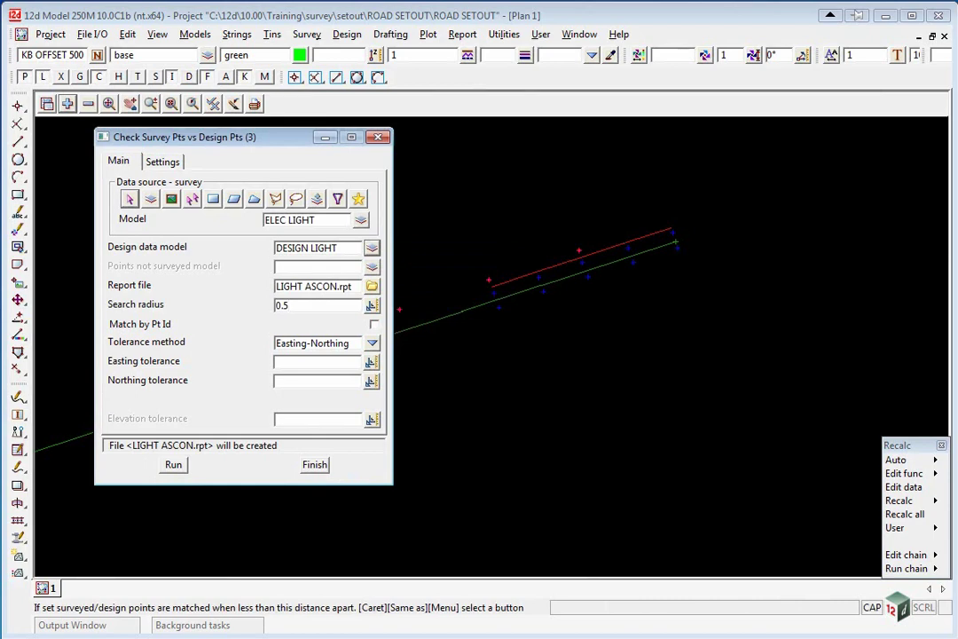
text(5)
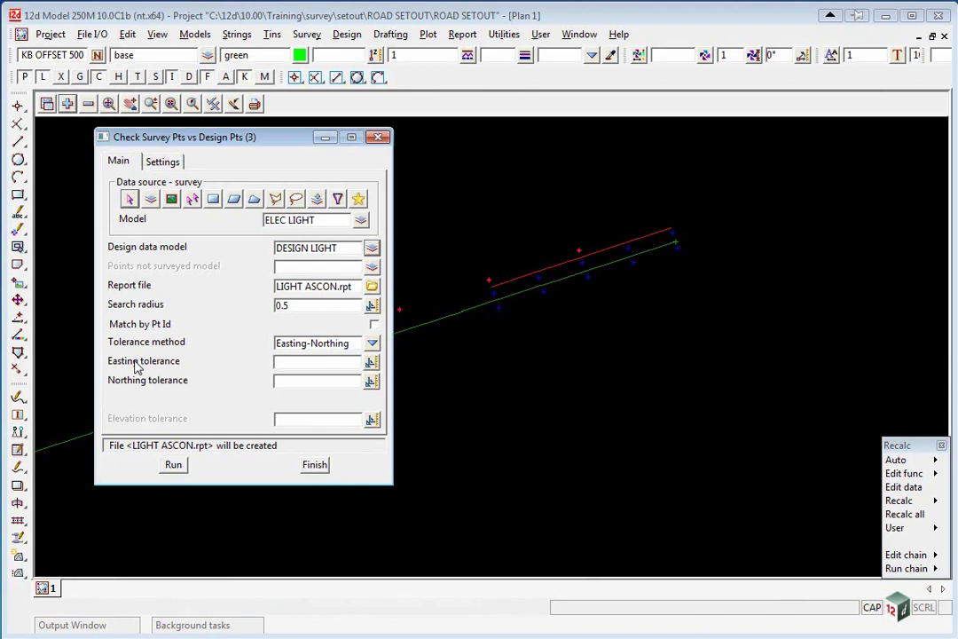
Step: Use the Chainage-Offset tolerance method with SMITH ST as the control string
click(371, 342)
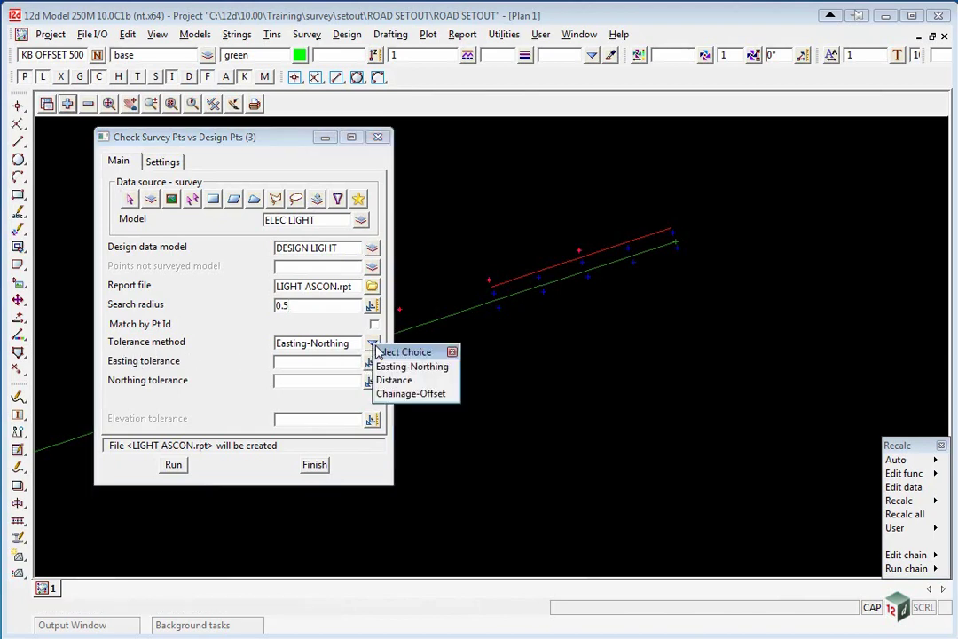
click(400, 393)
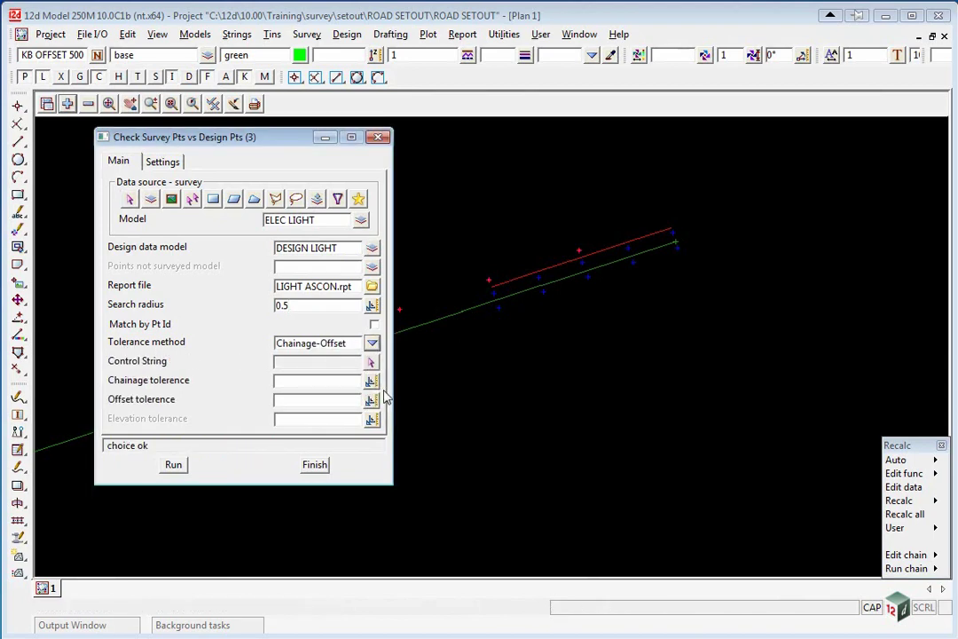
click(372, 363)
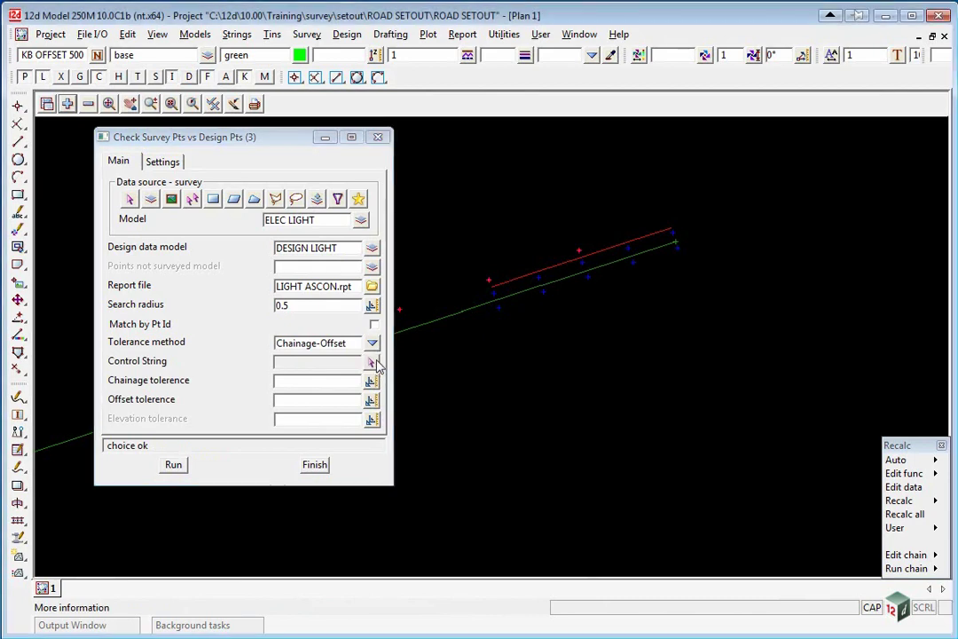
click(434, 323)
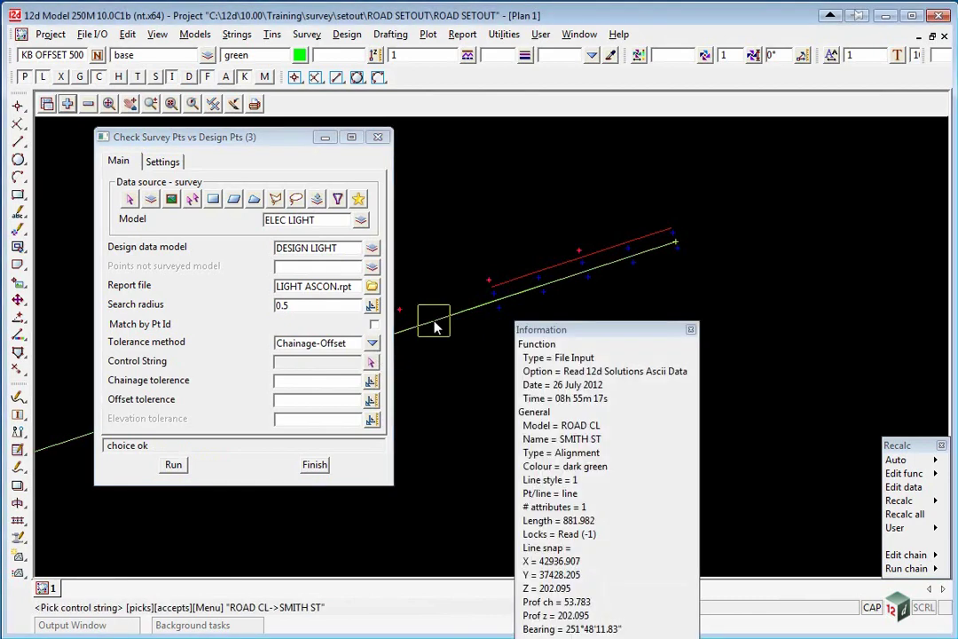
middle_click(433, 327)
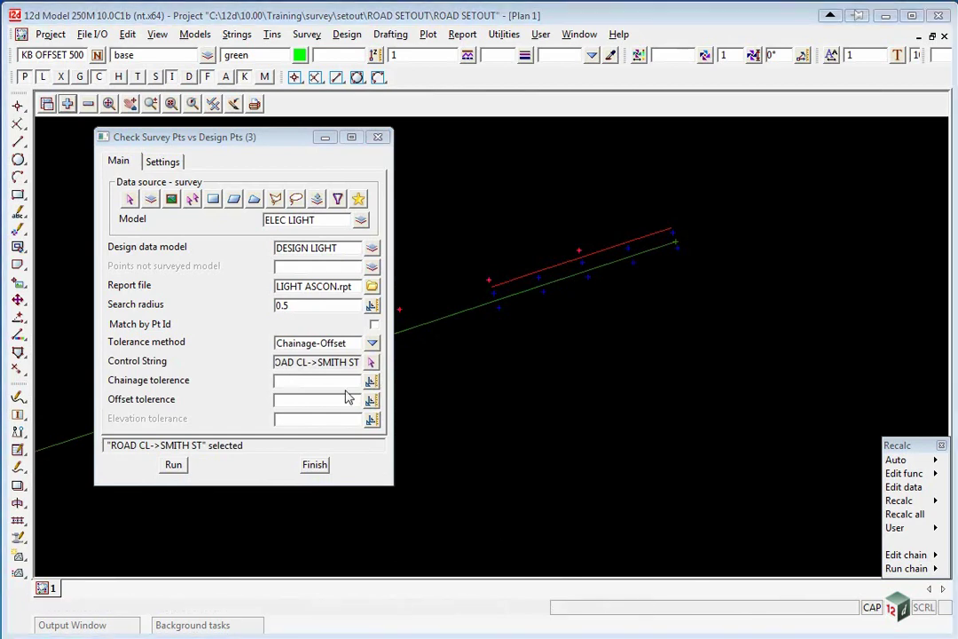
Step: Enter chainage, offset and elevation tolerances of 0.05, 0.05 and 0.03
click(288, 381)
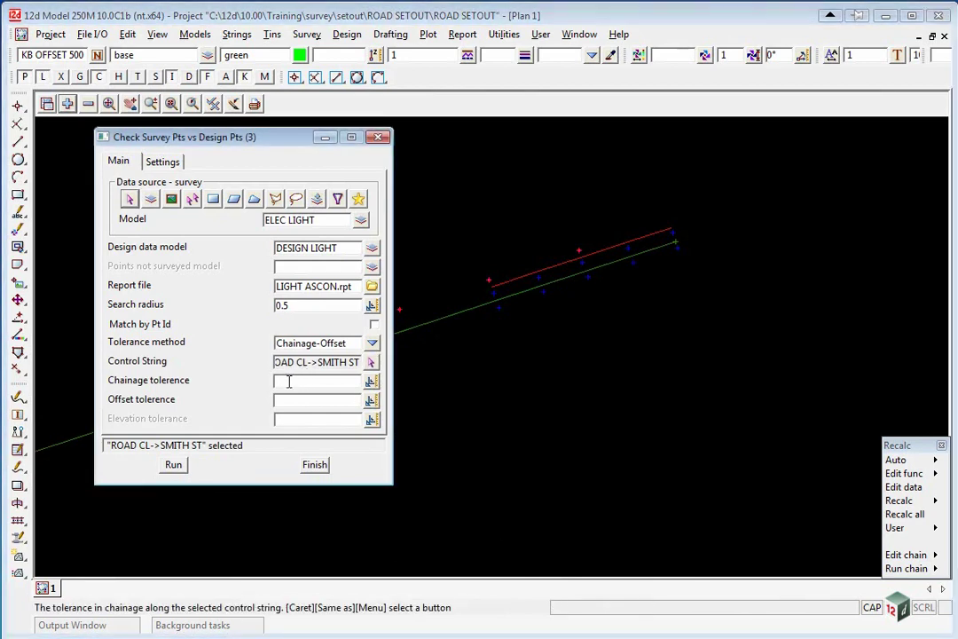
text(0.05)
click(319, 400)
text(0.)
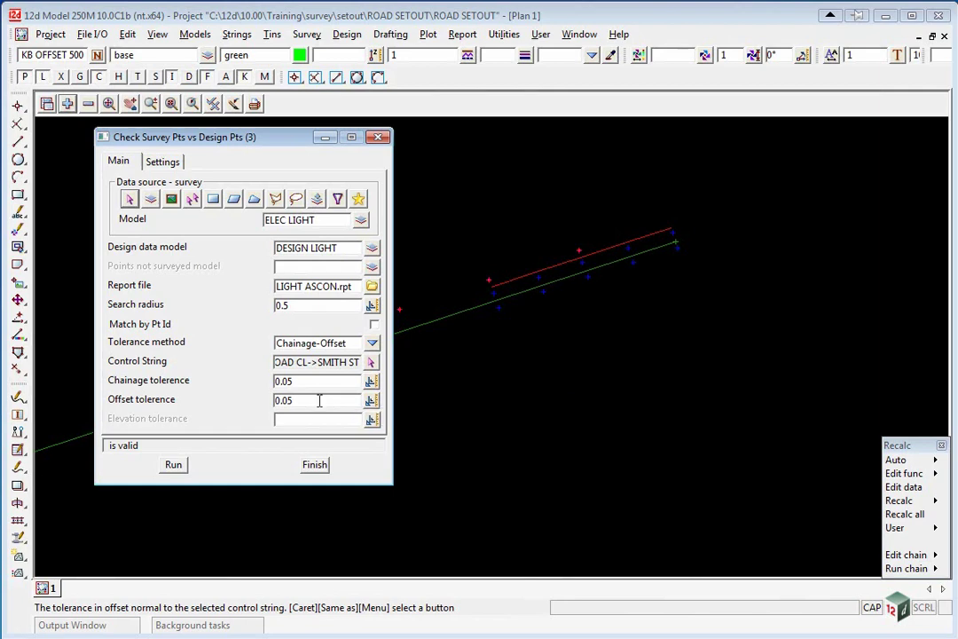
click(290, 420)
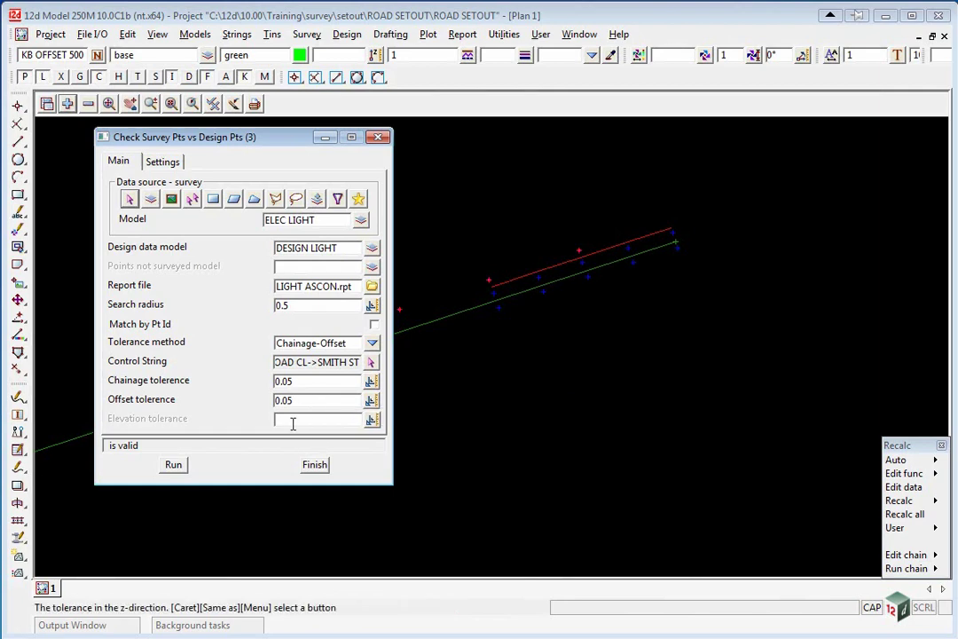
text(0.03)
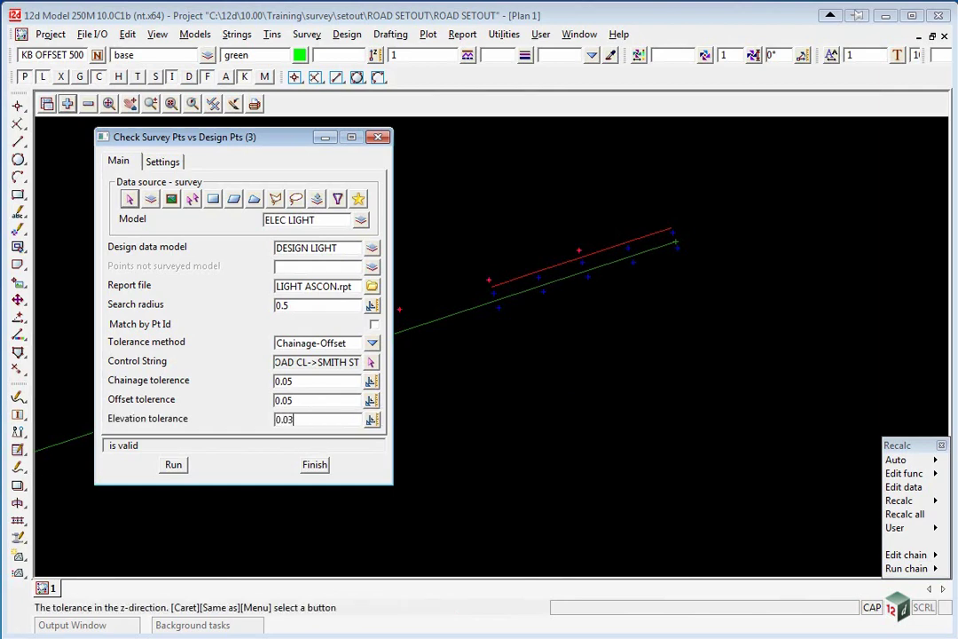
click(173, 464)
Step: Enable Report design coords and CSV output, then run the check to write LIGHT ASCON.csv
click(162, 161)
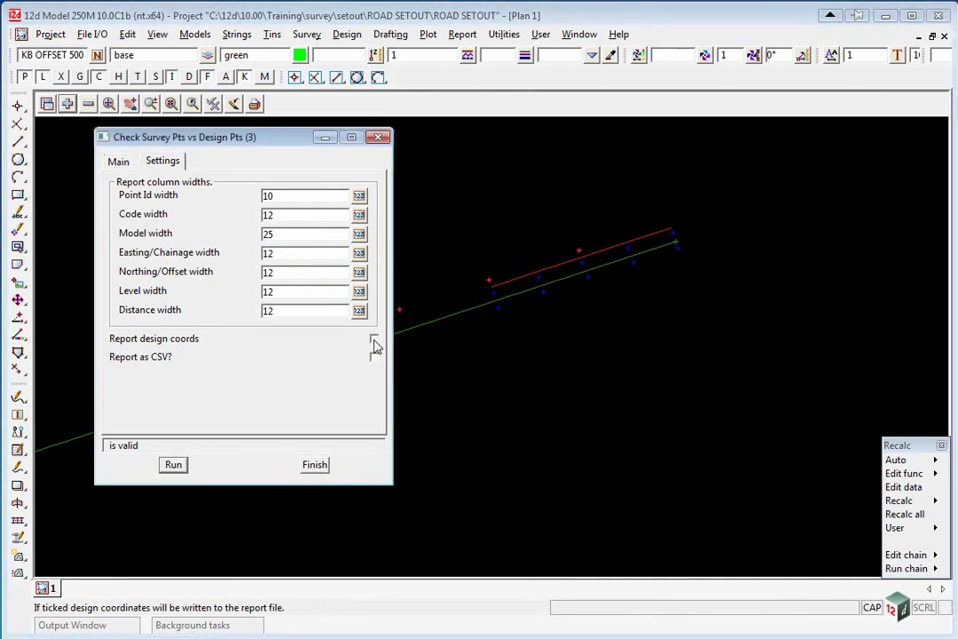
click(373, 340)
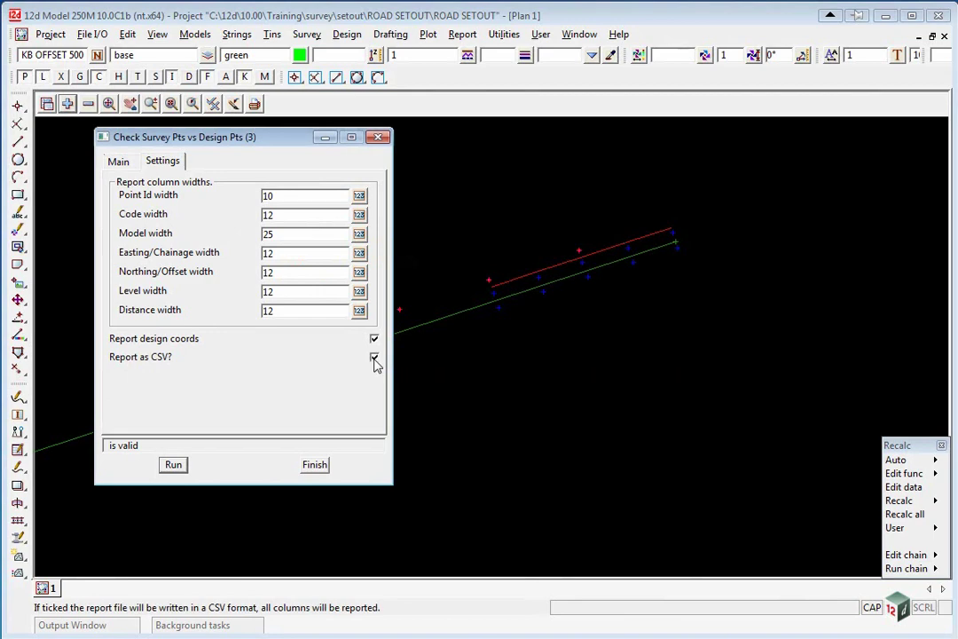
click(173, 464)
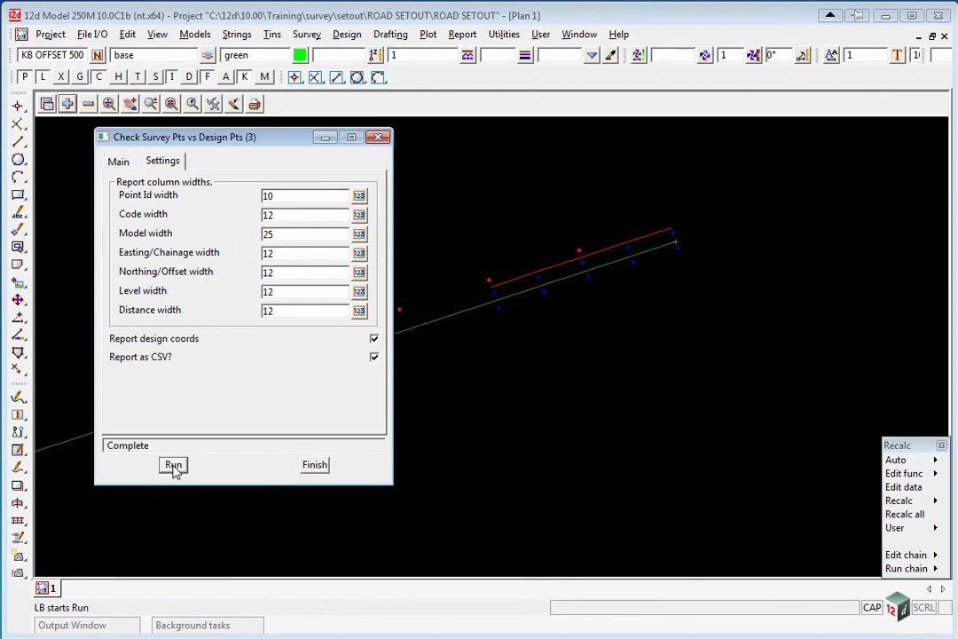
click(117, 164)
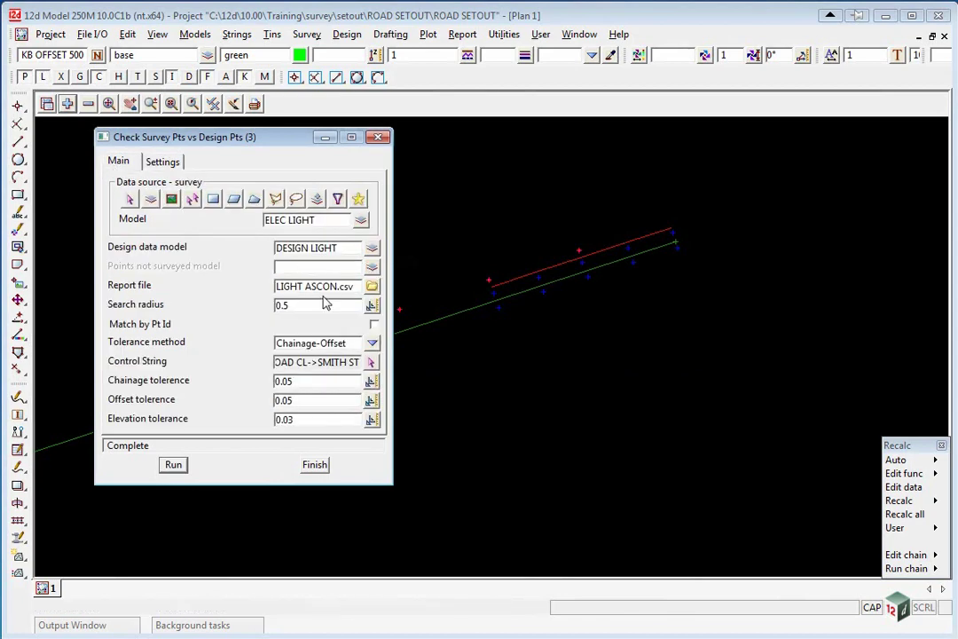
Step: Open LIGHT ASCON.csv in Excel and review the five light pole results and summary
click(372, 286)
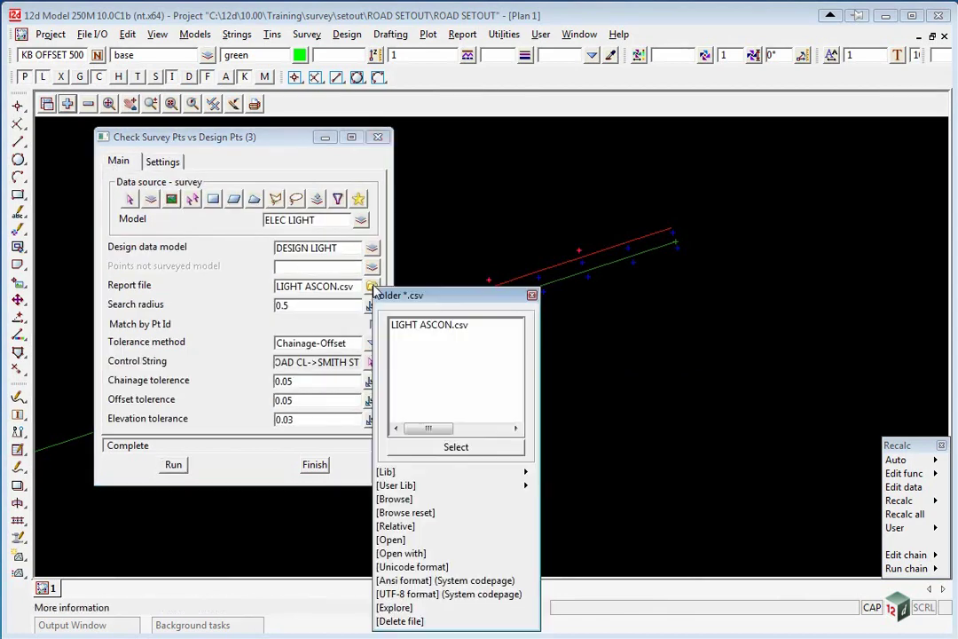
click(391, 540)
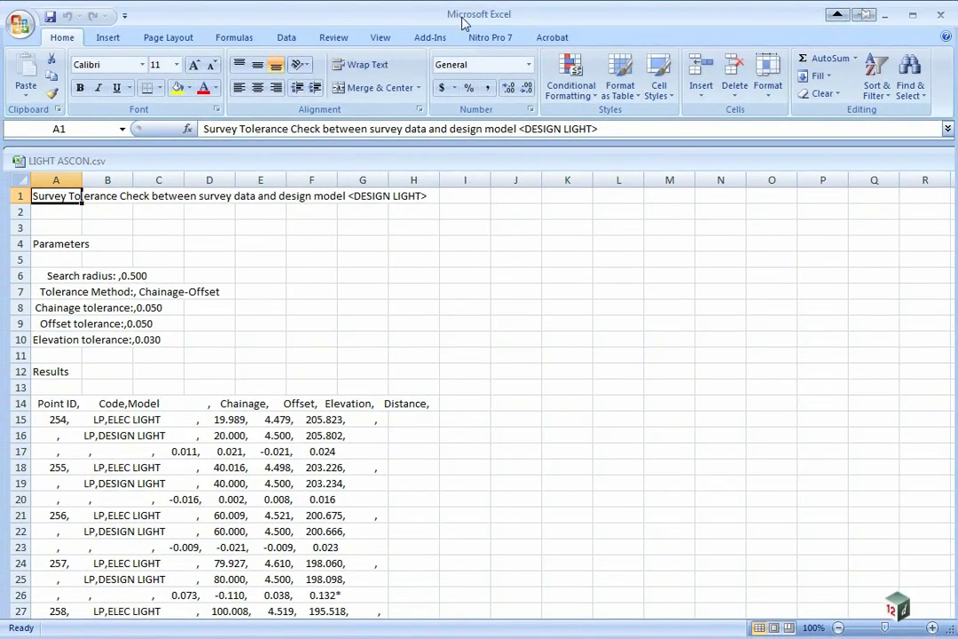
click(635, 291)
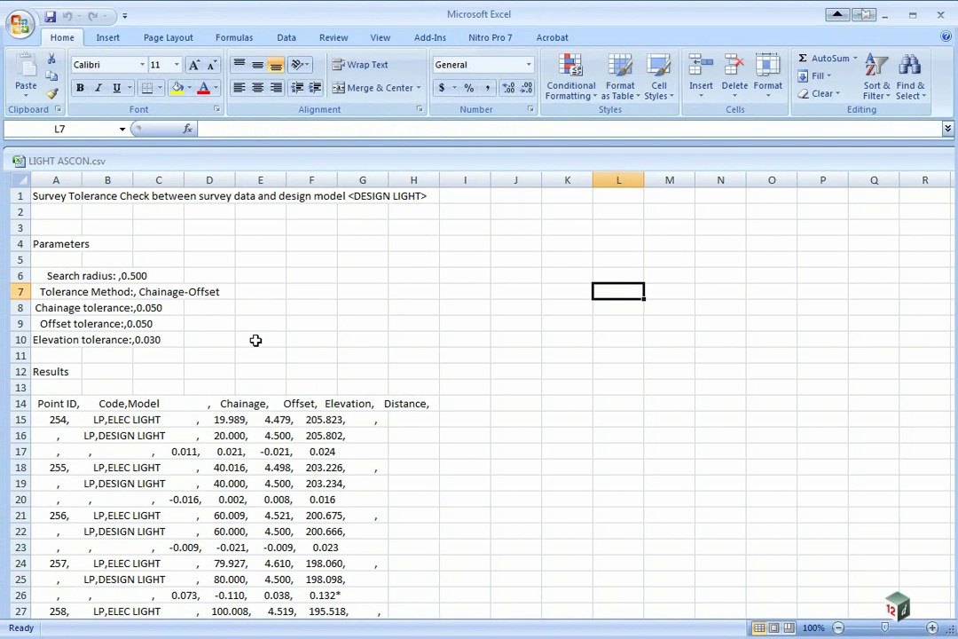
click(289, 339)
scroll(291, 343, down, 4)
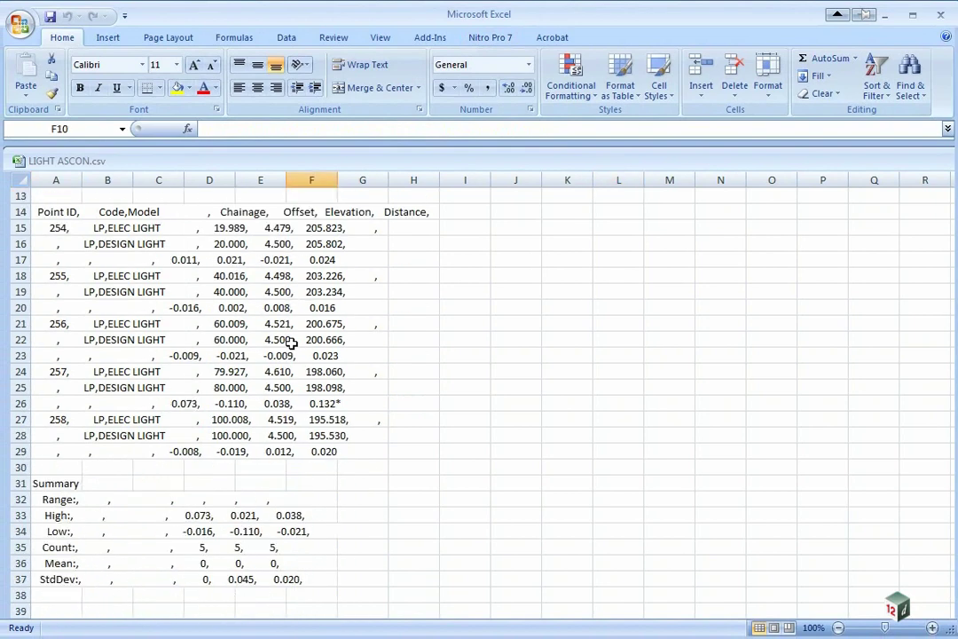
scroll(291, 342, up, 2)
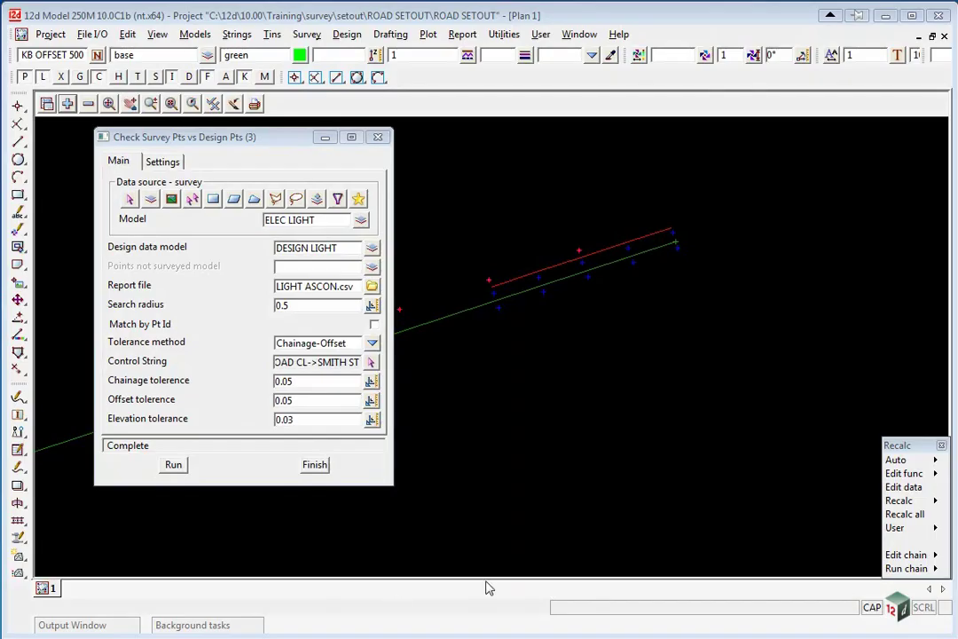
Step: Close the points check and remove DESIGN LIGHT and ELEC LIGHT from the plan
click(315, 464)
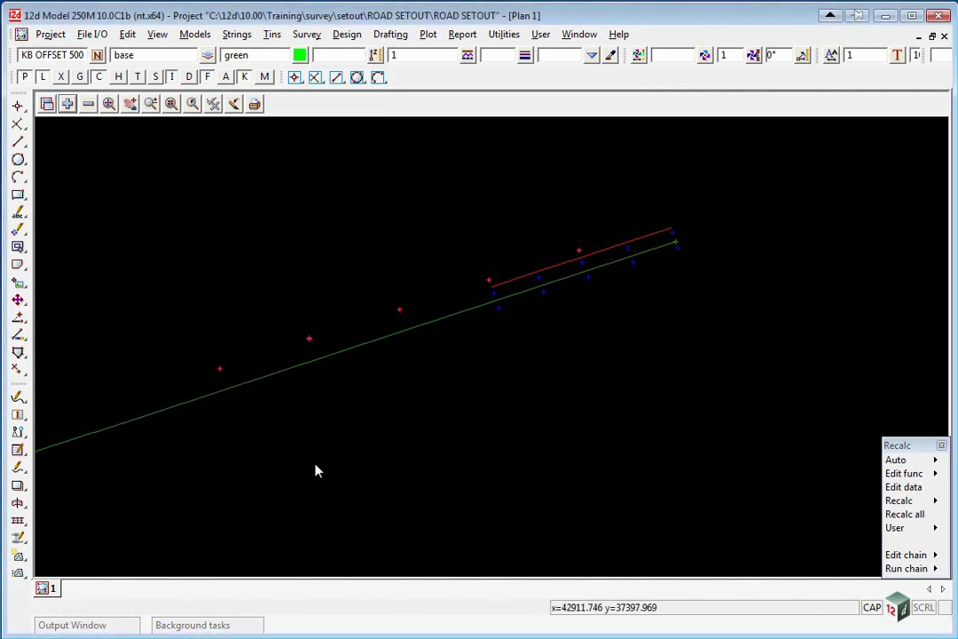
click(87, 103)
shift+click(141, 154)
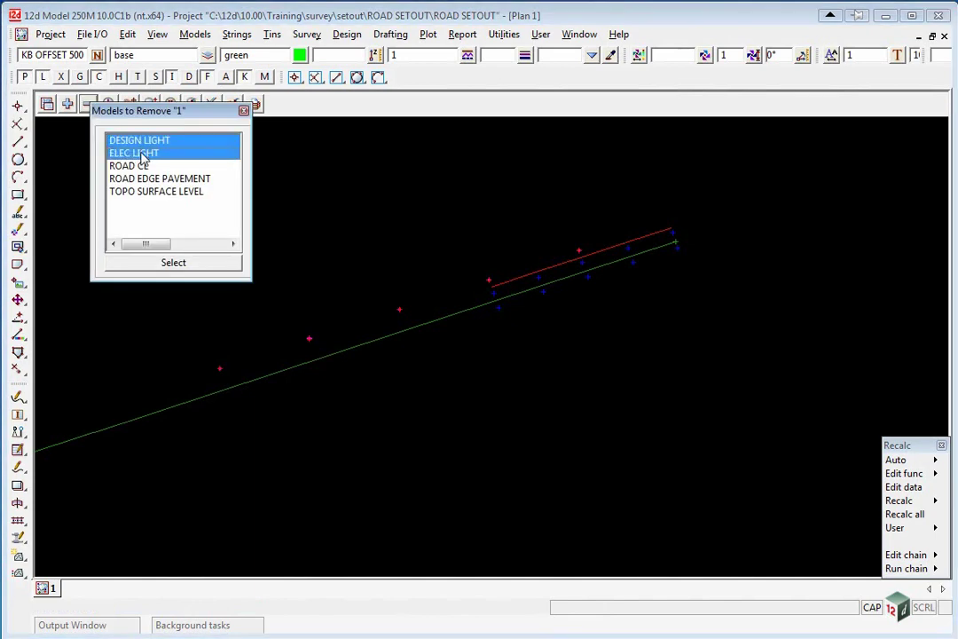
click(162, 261)
scroll(514, 279, up, 3)
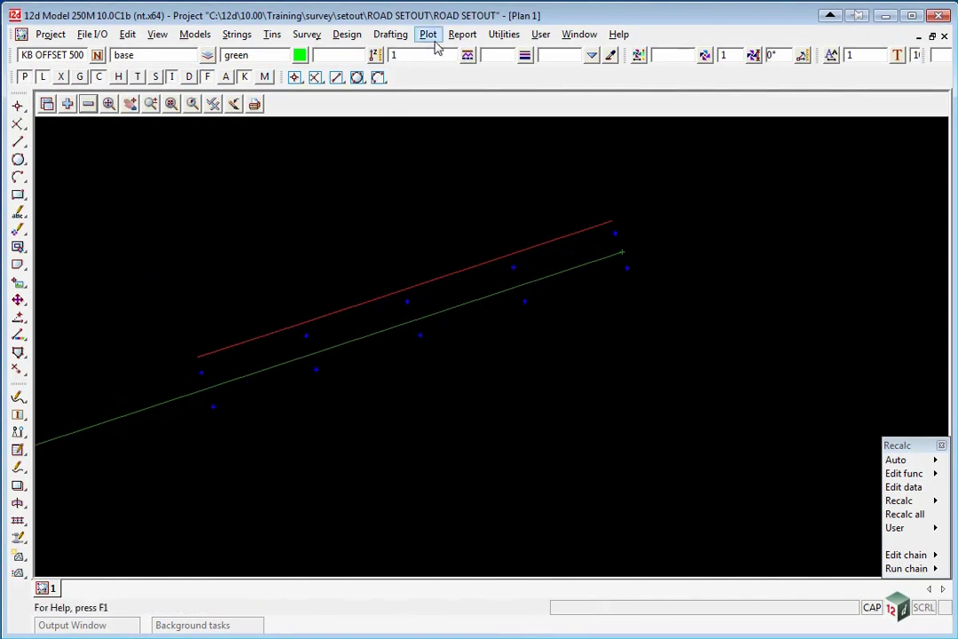
Step: Open the Check As Built String vs Design String panel from QA Reports
click(462, 35)
mouse_move(515, 233)
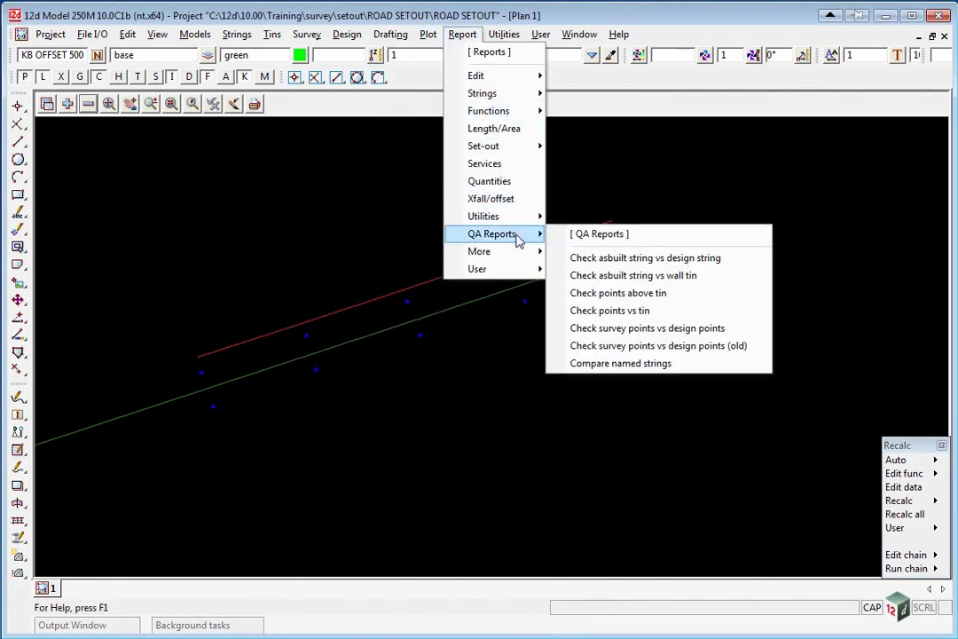
click(634, 259)
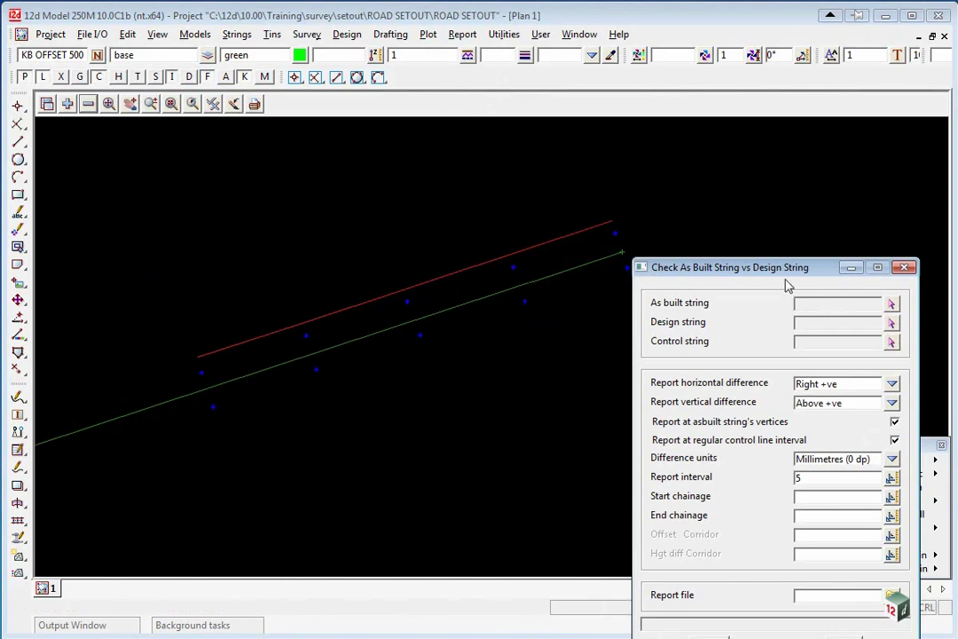
drag(778, 274, 673, 197)
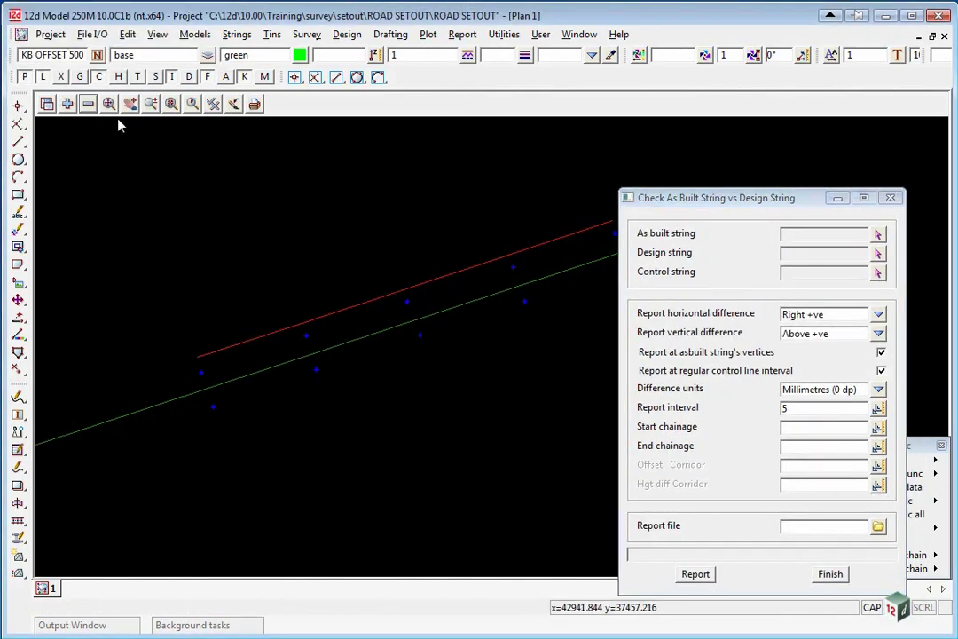
Step: Add the SMITH ST STRINGS model to the plan view and zoom out
click(68, 104)
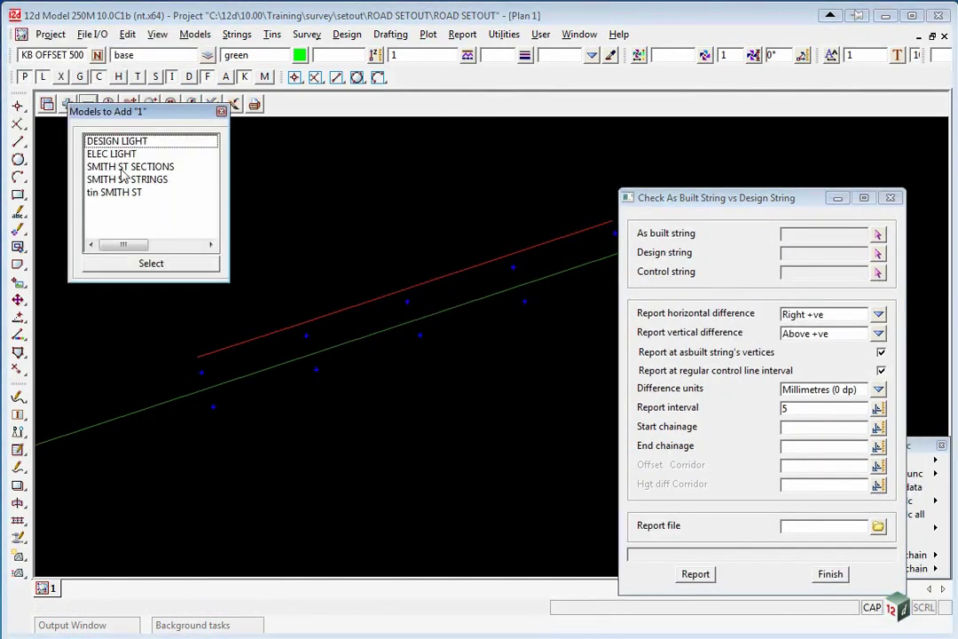
click(149, 181)
click(151, 263)
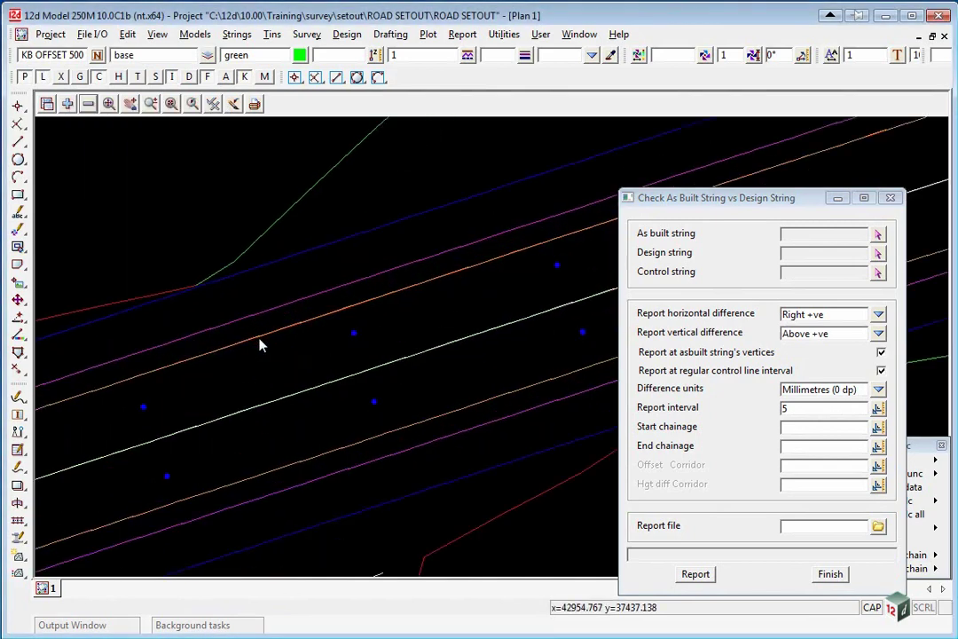
scroll(239, 348, down, 1)
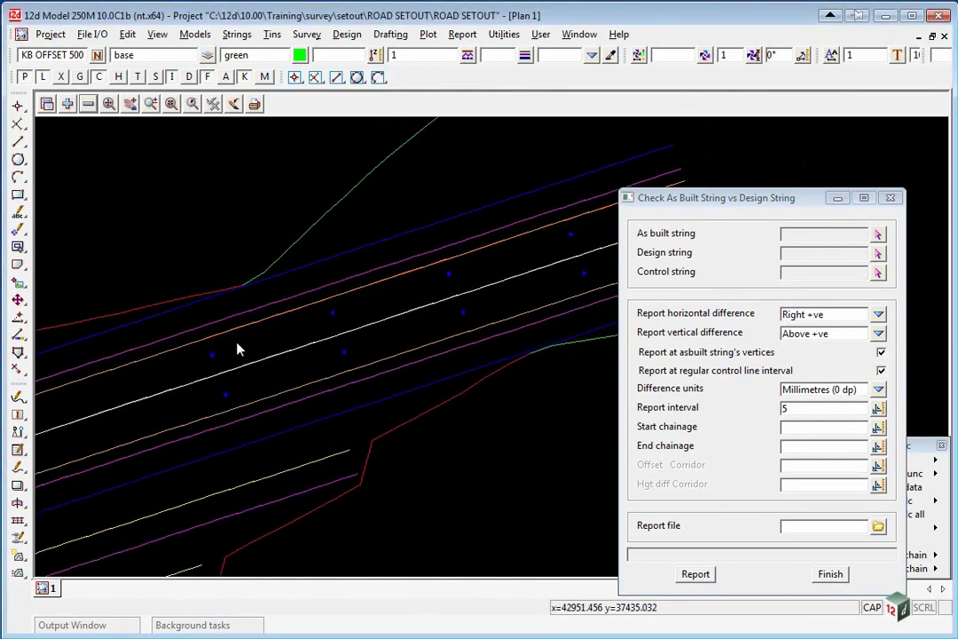
Step: Pick ROAD EDGE PAVEMENT as as-built, eobr as design and ROAD CL as control string
click(878, 234)
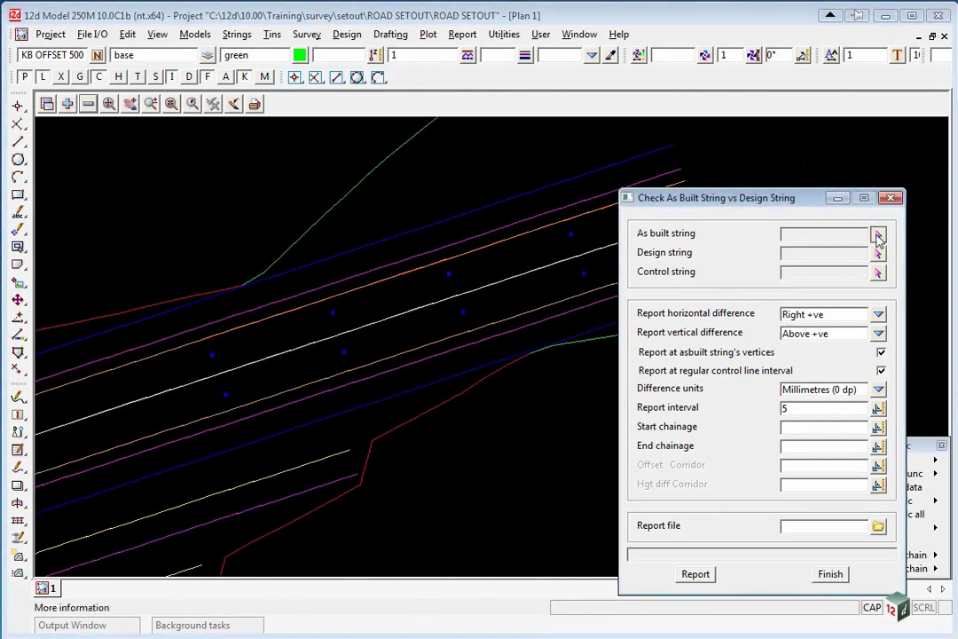
click(410, 275)
click(406, 275)
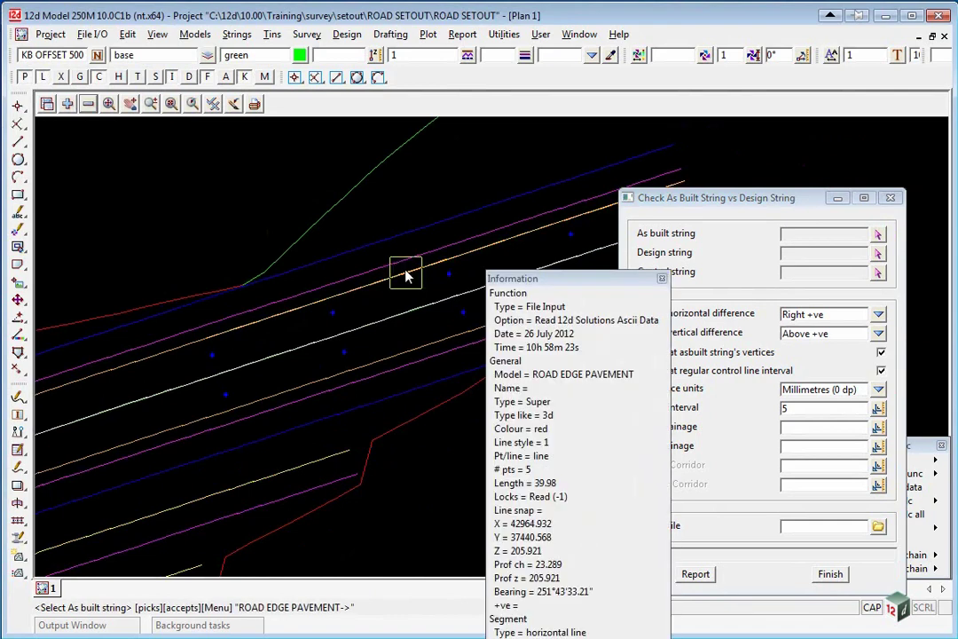
middle_click(405, 275)
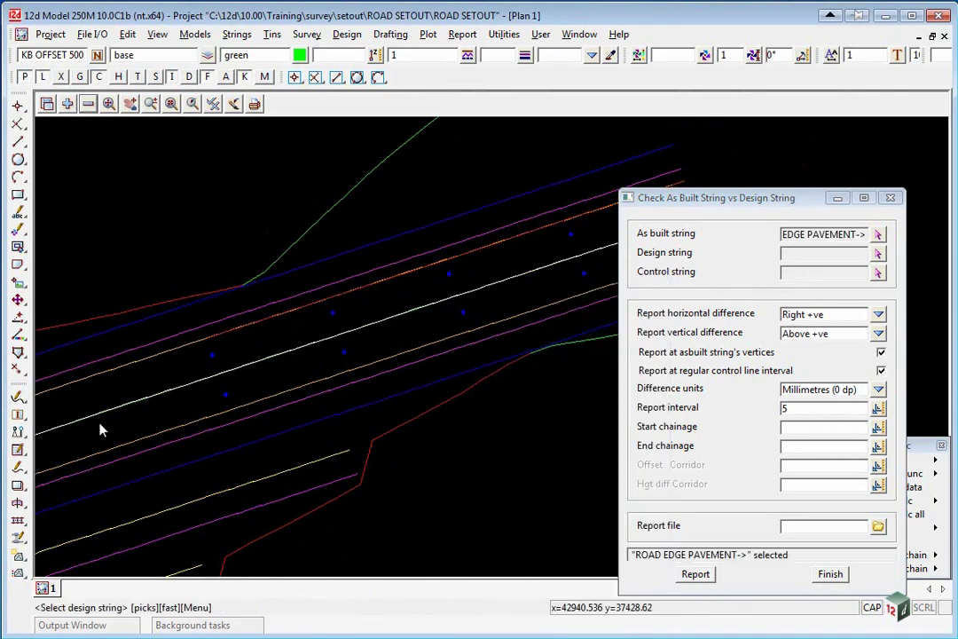
click(131, 368)
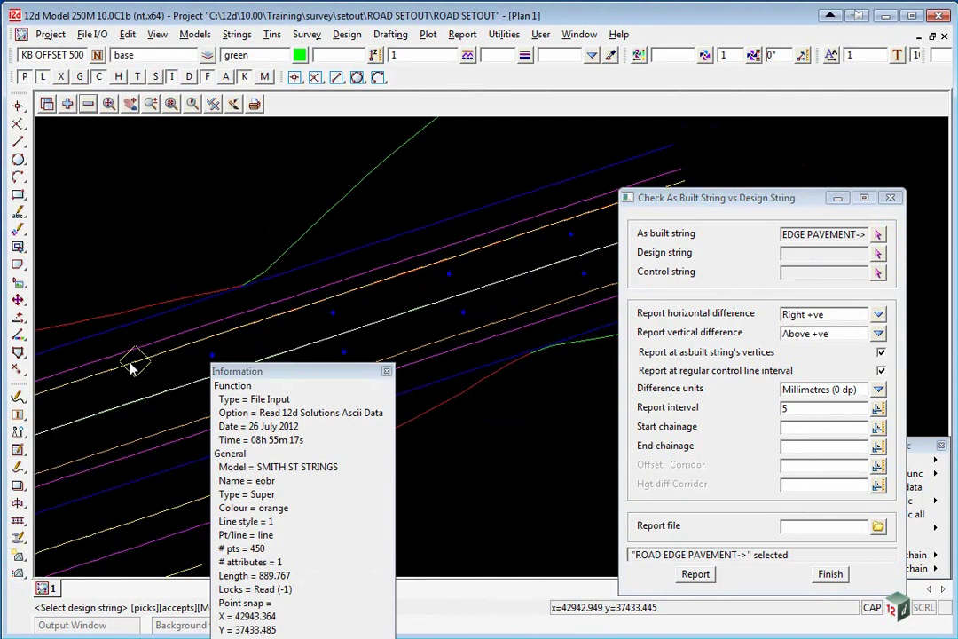
middle_click(130, 369)
click(878, 274)
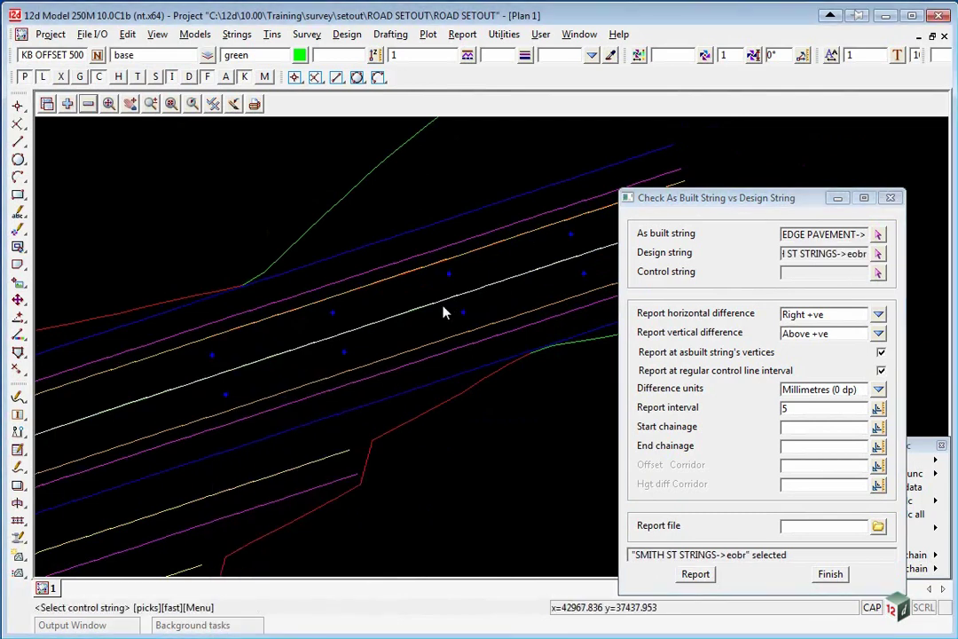
click(420, 311)
click(420, 310)
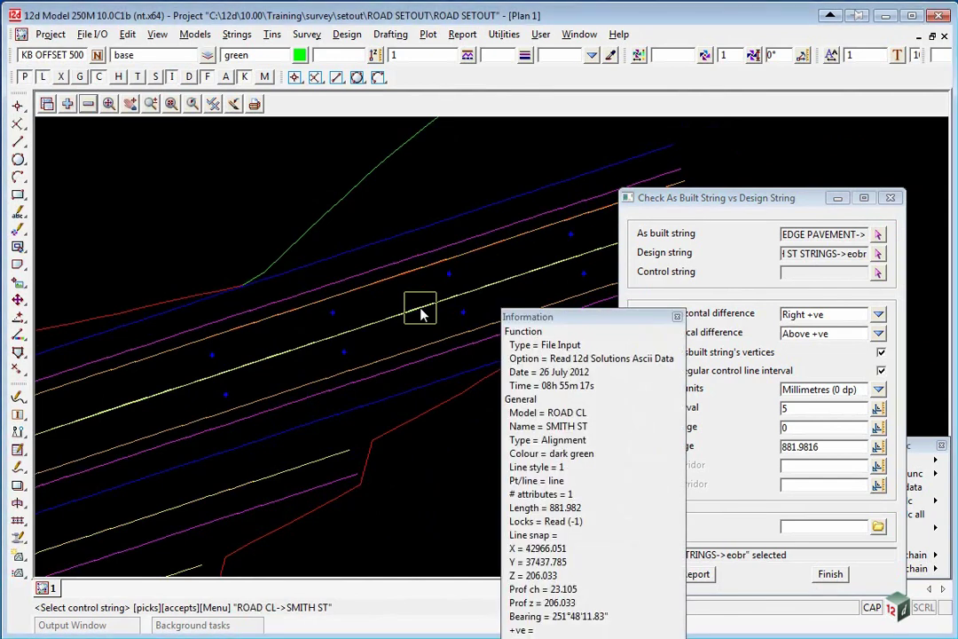
middle_click(420, 310)
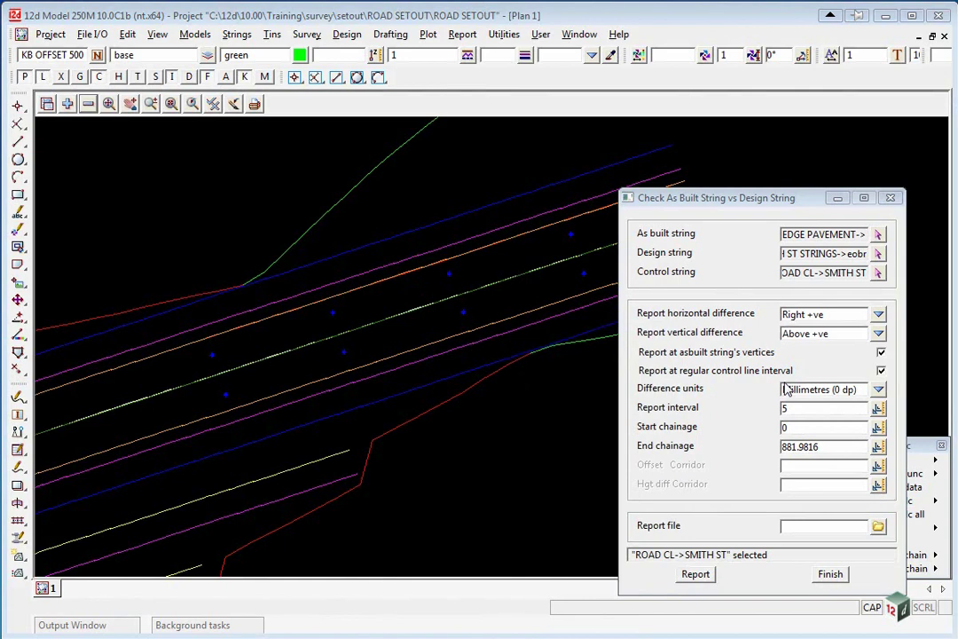
Step: Set Metres (3 dp), end chainage 40, offset corridor 100, report PAVEMENT EDGE ASCON, and run it
click(877, 388)
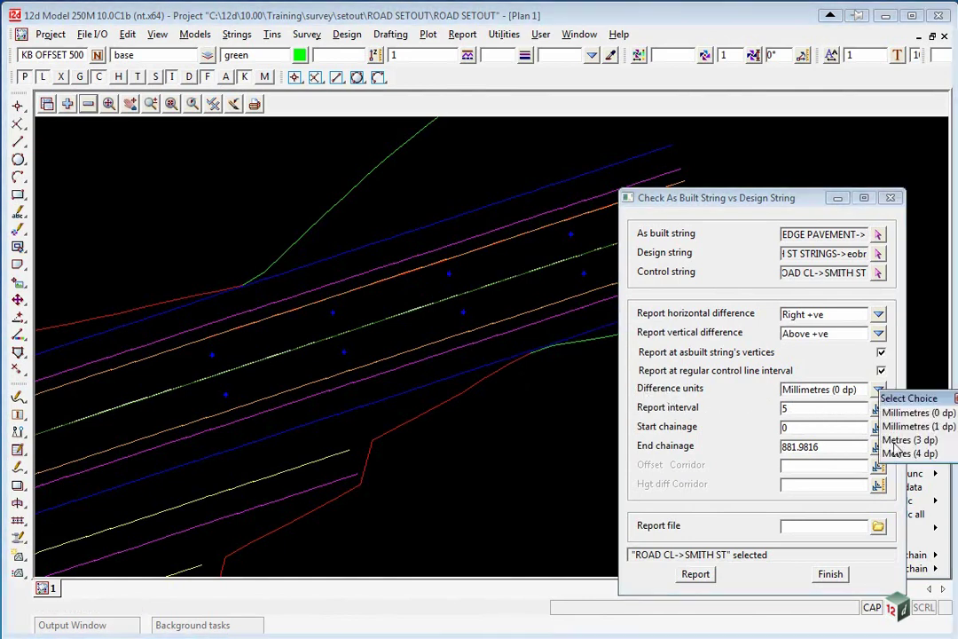
click(903, 440)
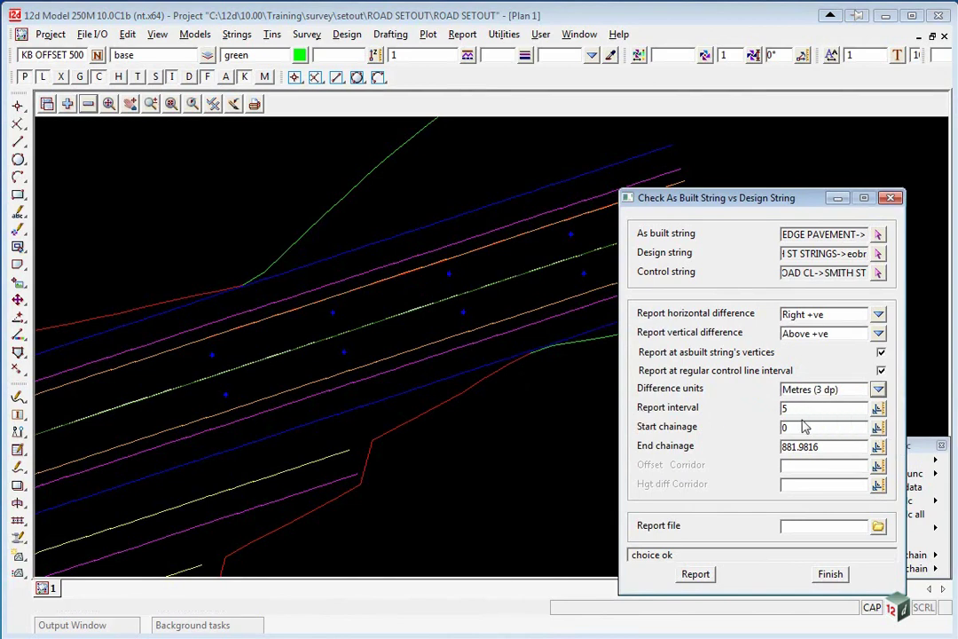
double_click(840, 447)
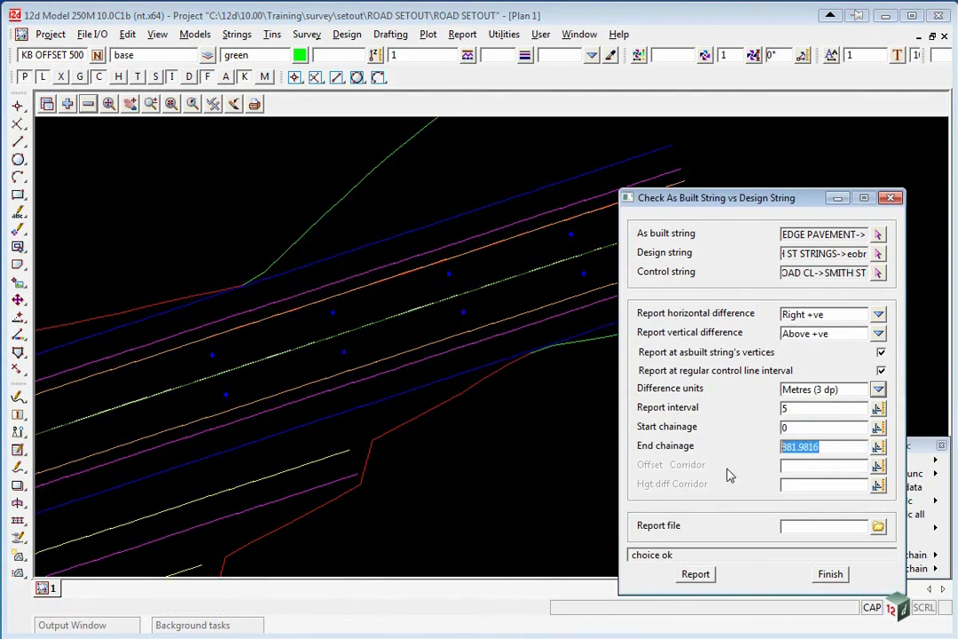
text(40)
click(796, 466)
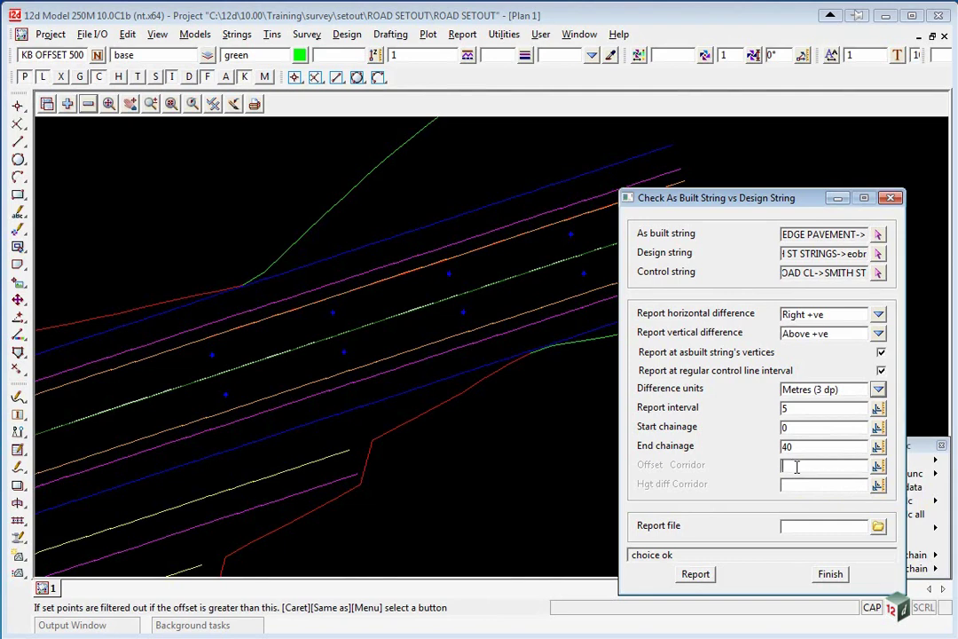
text(100)
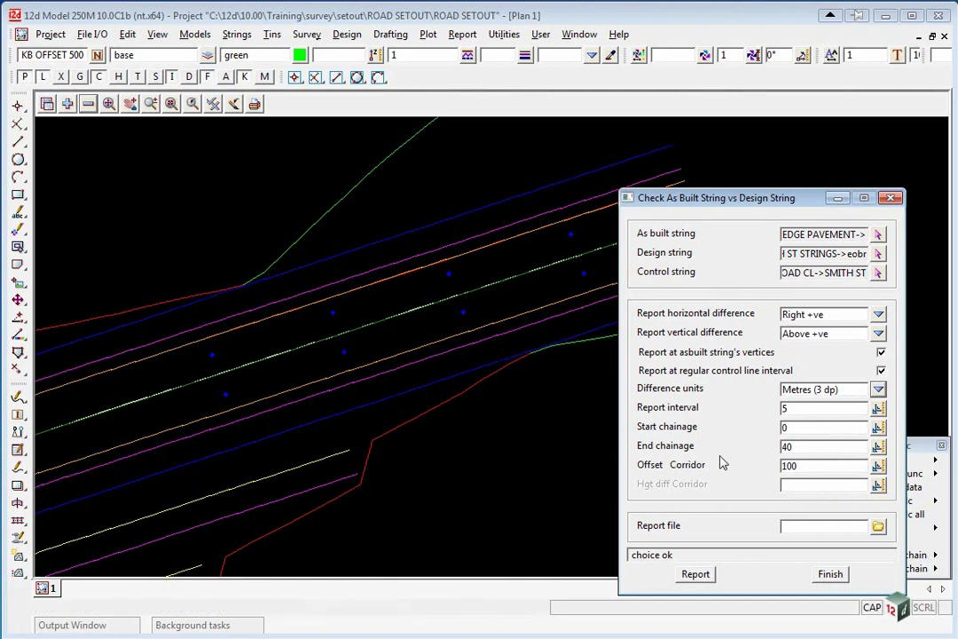
click(815, 526)
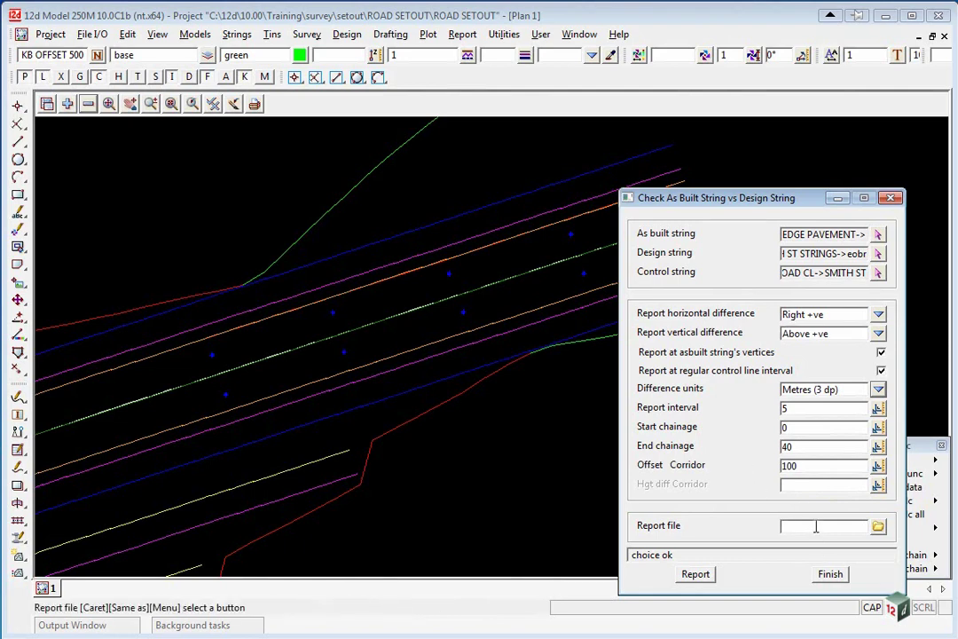
text(PA)
text(VEMENT EDGE ASCON)
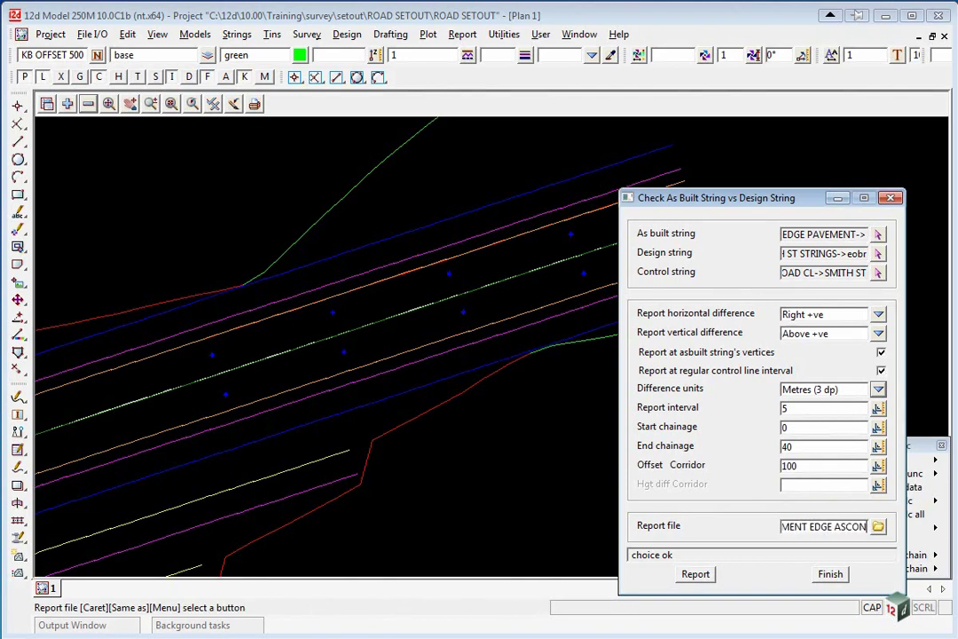
click(695, 575)
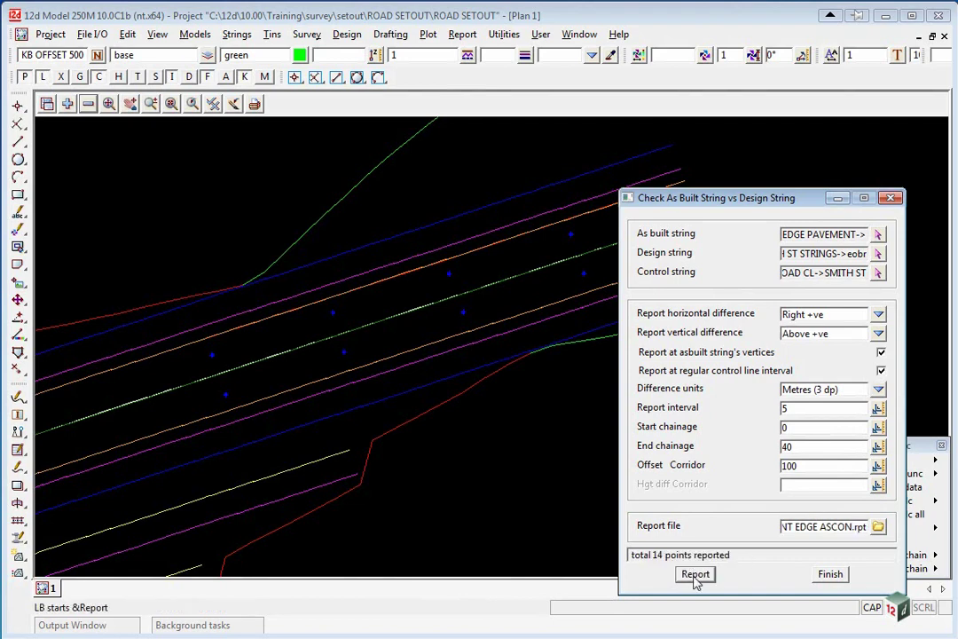
Step: Open the ROAD SETOUT report folder in Windows Explorer from the report file picker
click(877, 526)
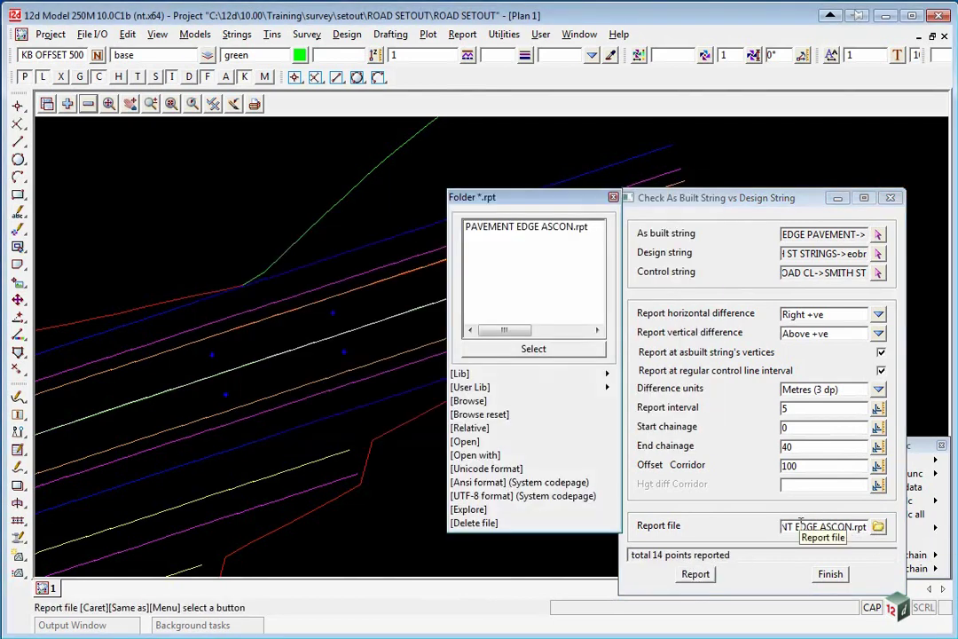
click(50, 34)
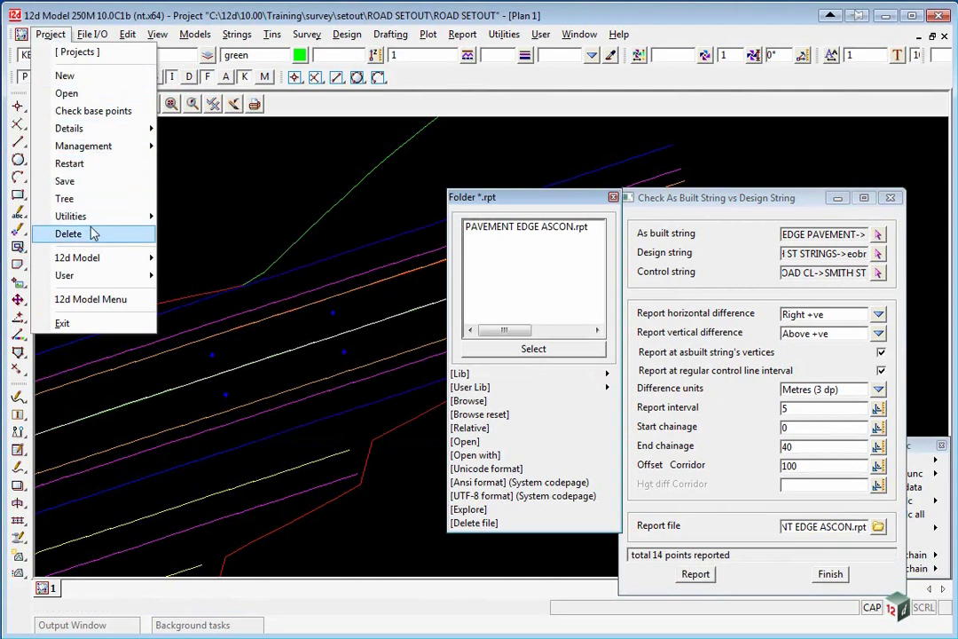
mouse_move(79, 215)
click(249, 327)
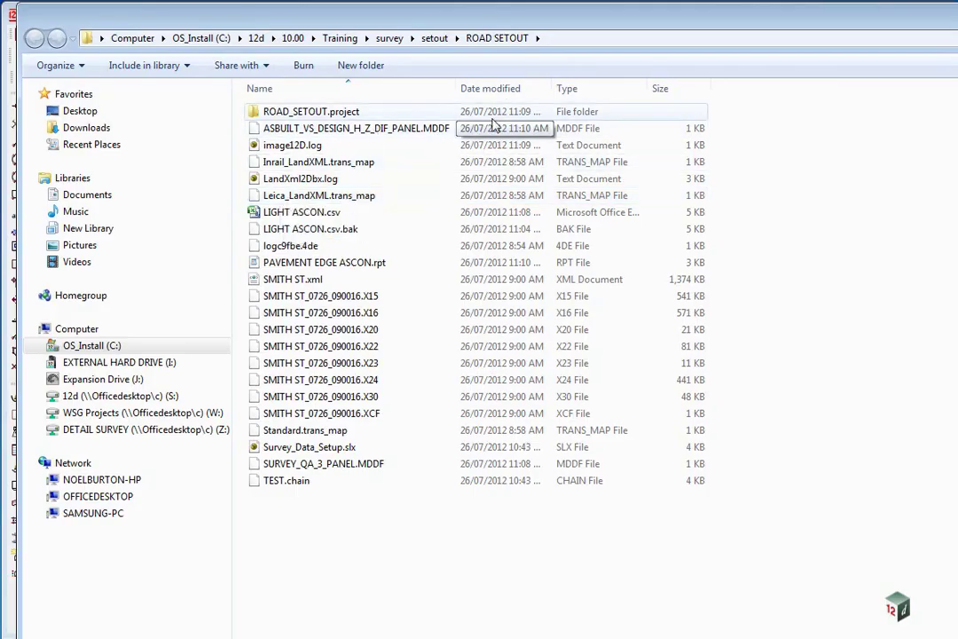
Step: Sort by date modified and open PAVEMENT EDGE ASCON.rpt in a maximised UltraEdit window
click(514, 90)
right_click(303, 133)
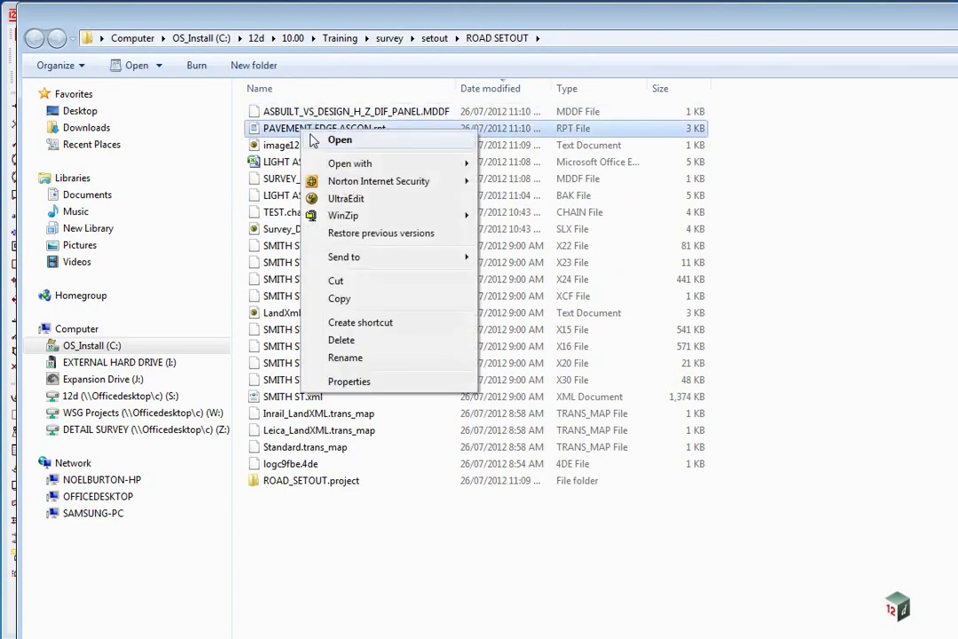
click(344, 200)
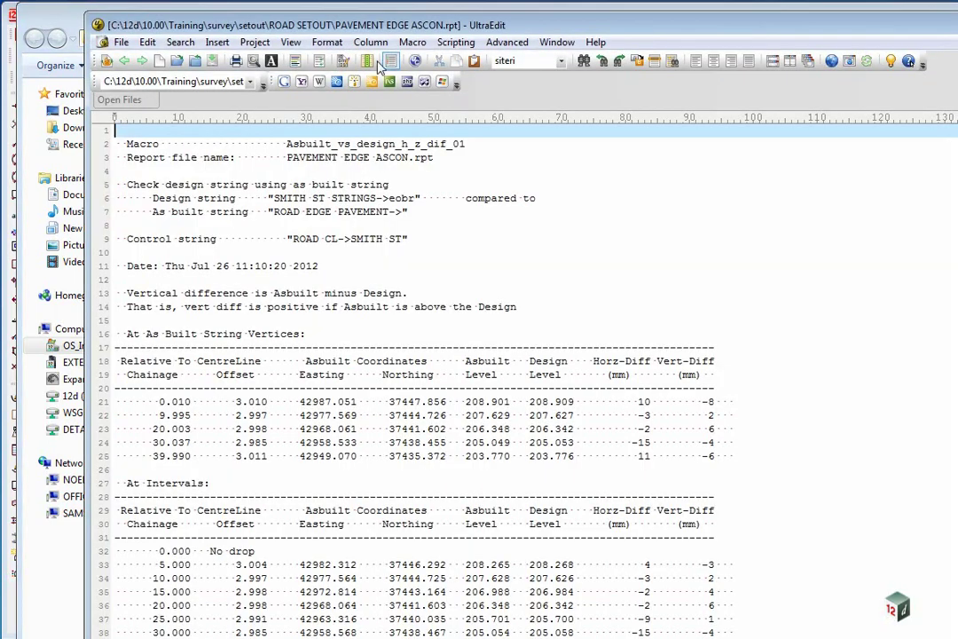
double_click(325, 25)
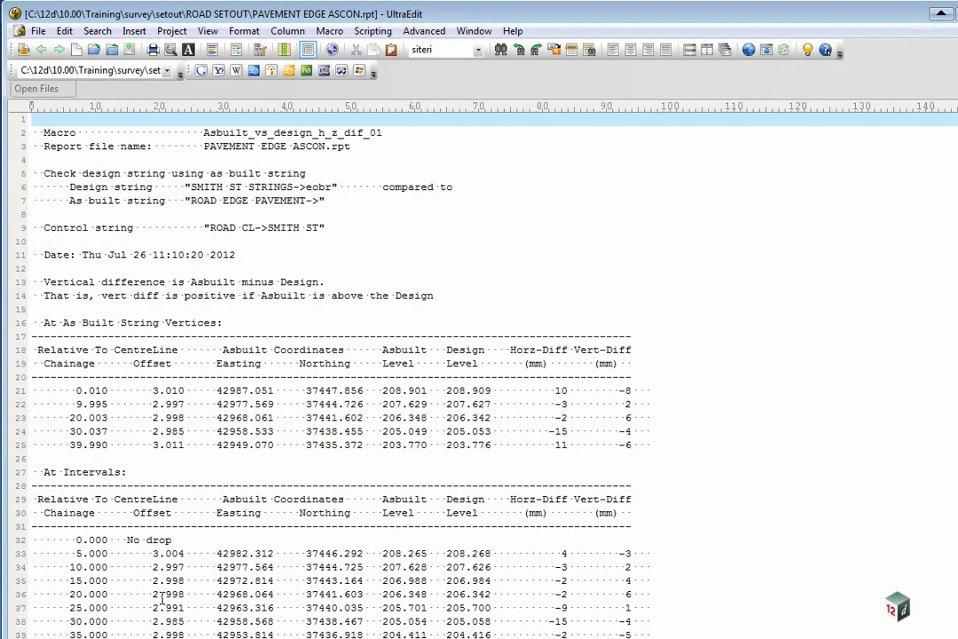
Step: Scroll through the PAVEMENT EDGE ASCON.rpt level differences, then return to 12d Model
scroll(275, 526, down, 5)
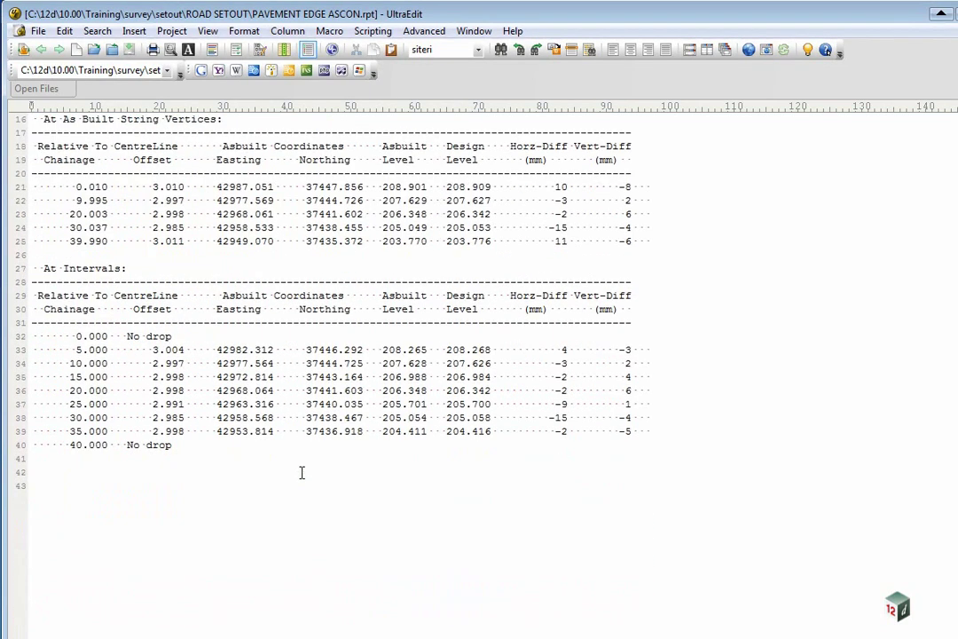
key(alt+Tab)
key(alt+Tab)
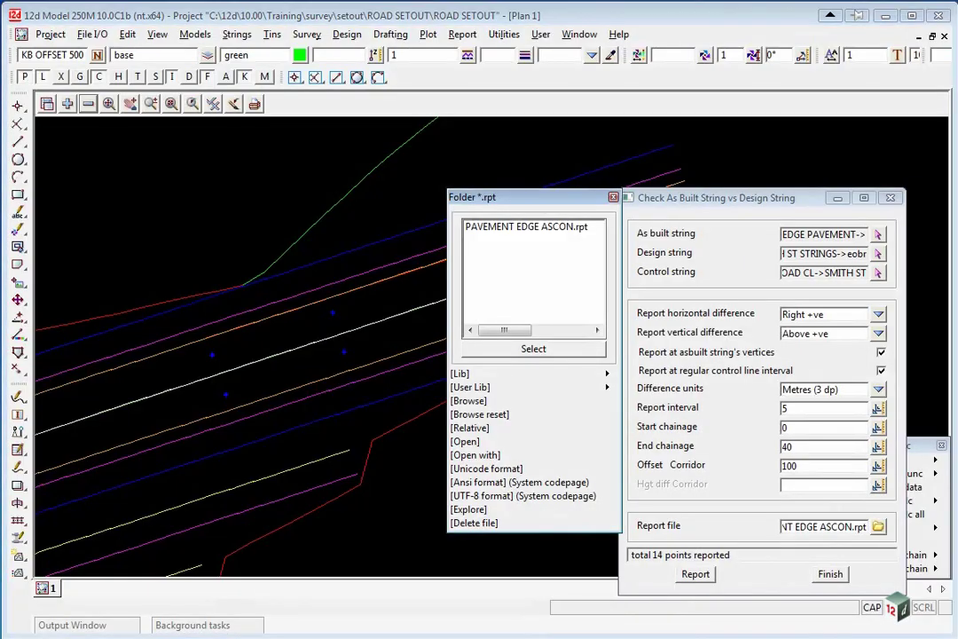
Step: Close the report file list and finish the Check As Built String vs Design String dialog
click(613, 197)
click(827, 574)
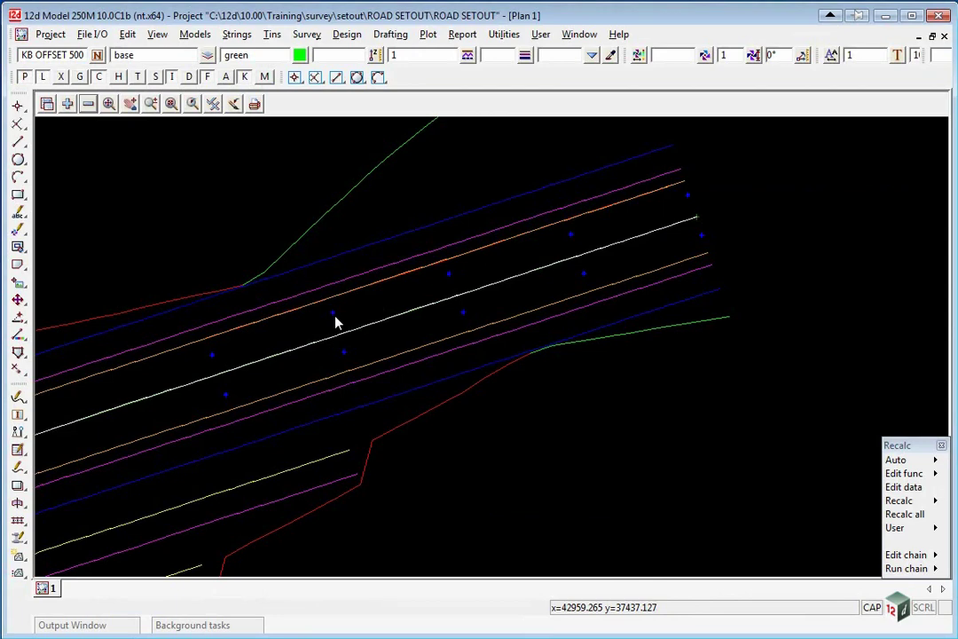
click(462, 35)
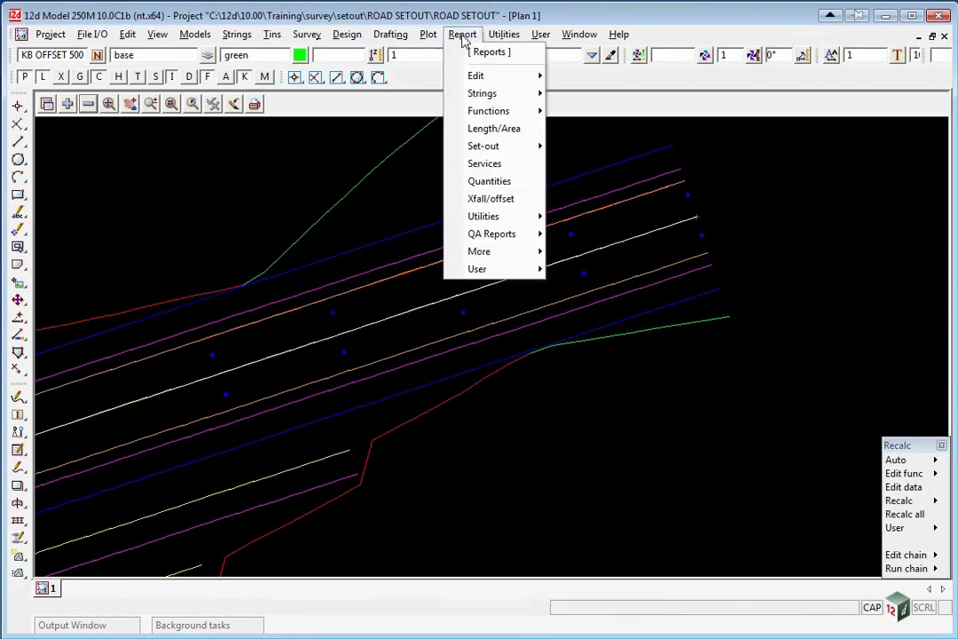
mouse_move(514, 235)
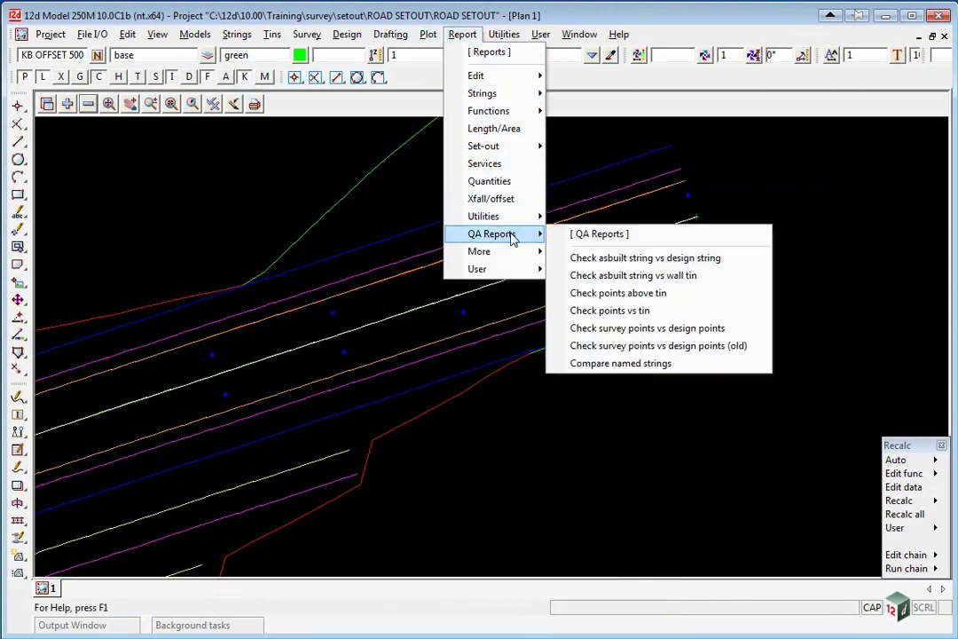
Step: Start Check points vs tin with TOPO SURFACE LEVEL shots against tin SMITH ST
click(633, 311)
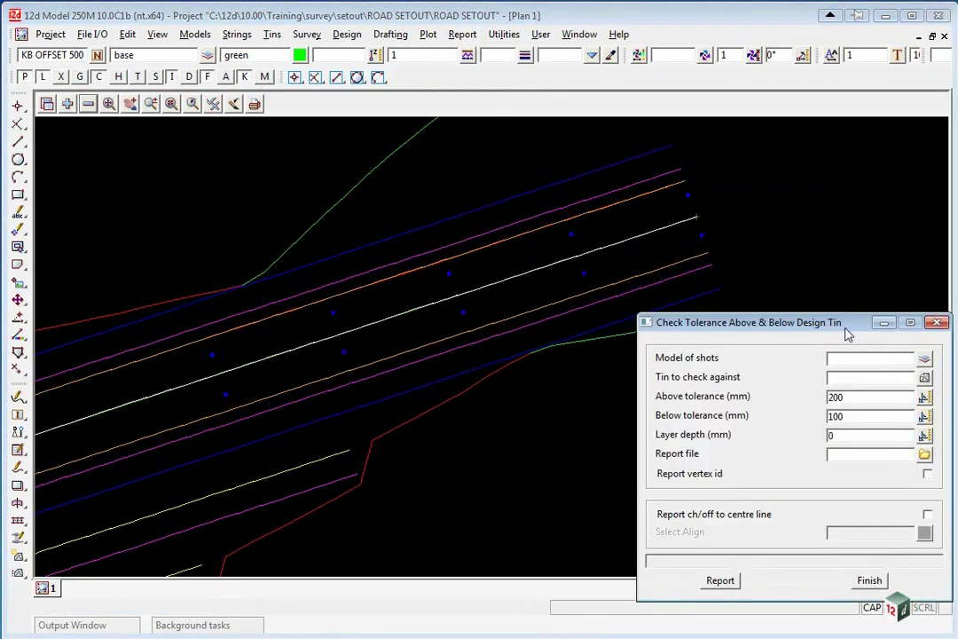
drag(841, 328, 331, 121)
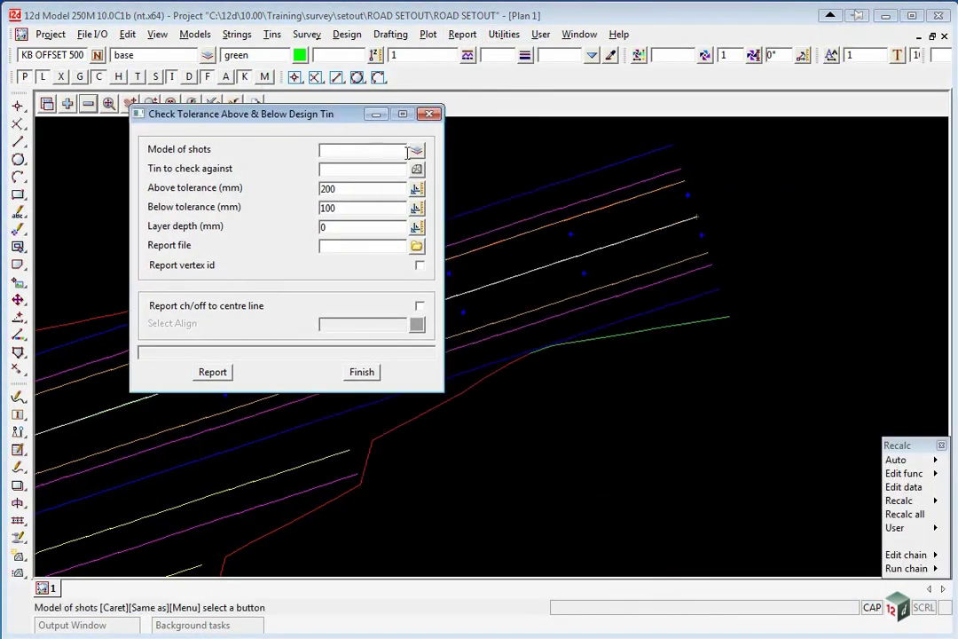
click(573, 248)
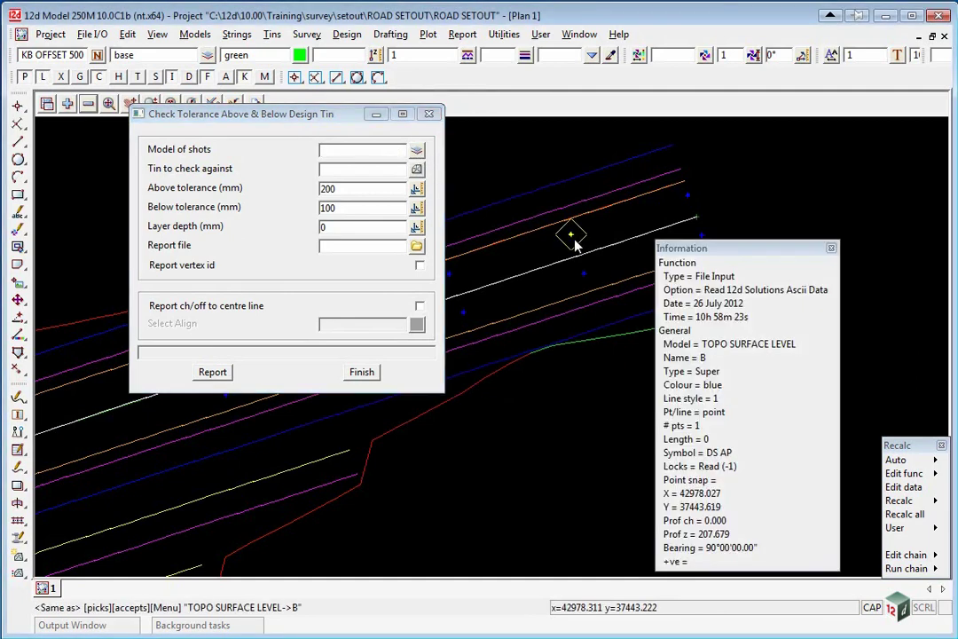
middle_click(573, 248)
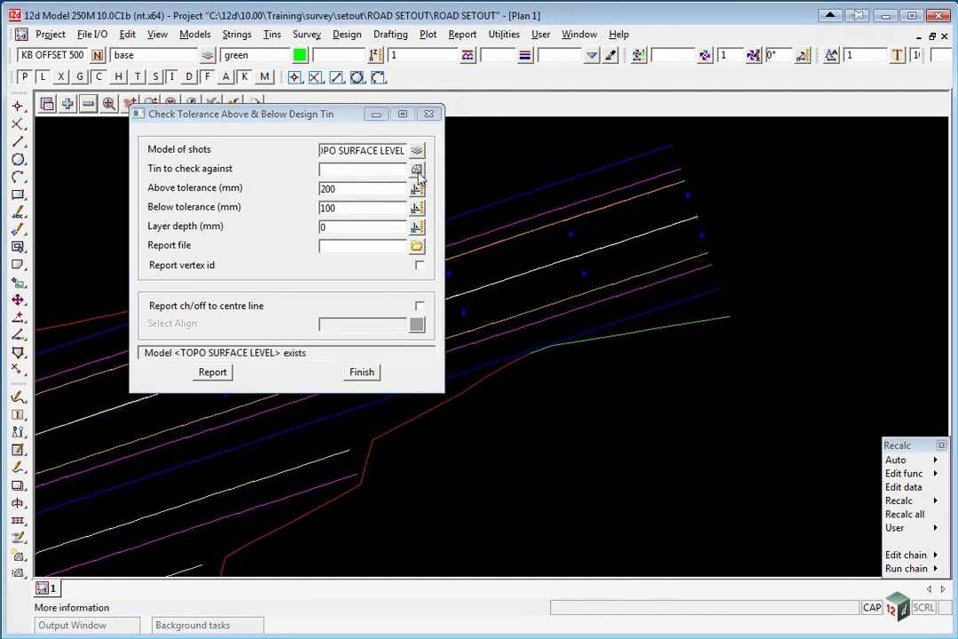
click(416, 168)
key(Return)
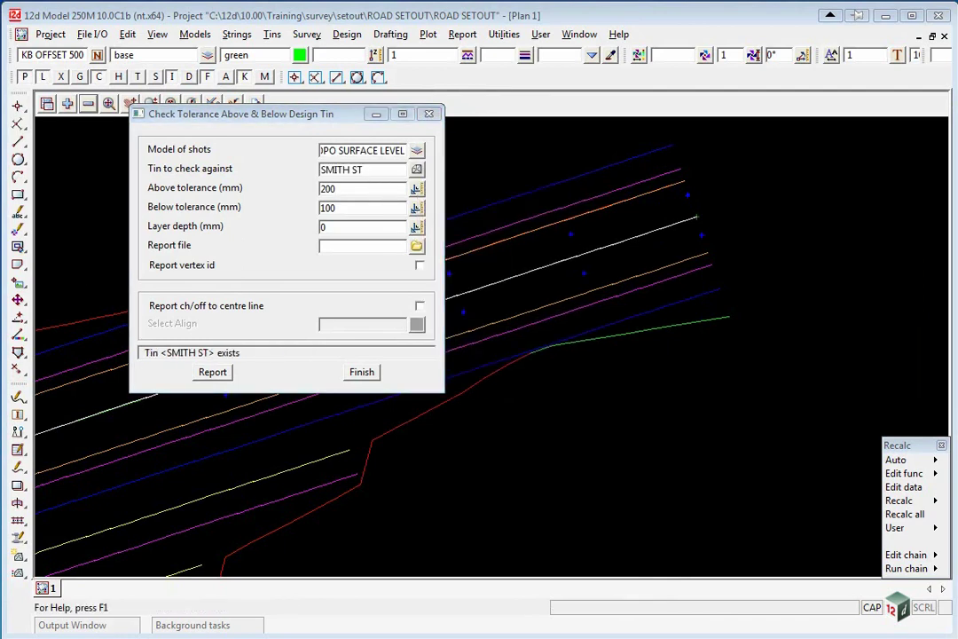
Step: Set above and below tolerances to 10 and the report file to PAVEMENT ASCON
double_click(353, 191)
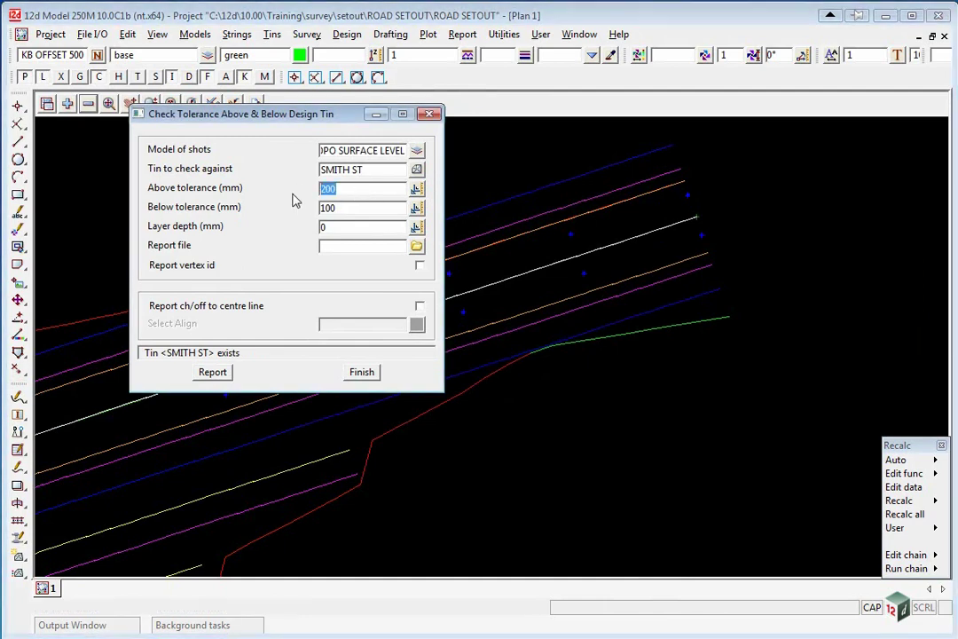
text(10)
double_click(333, 207)
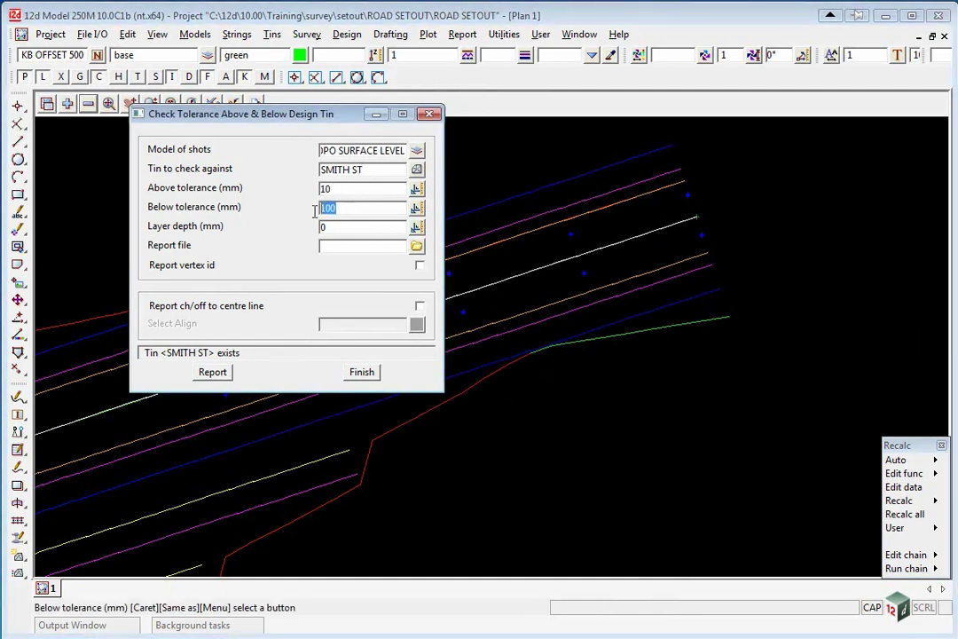
text(10)
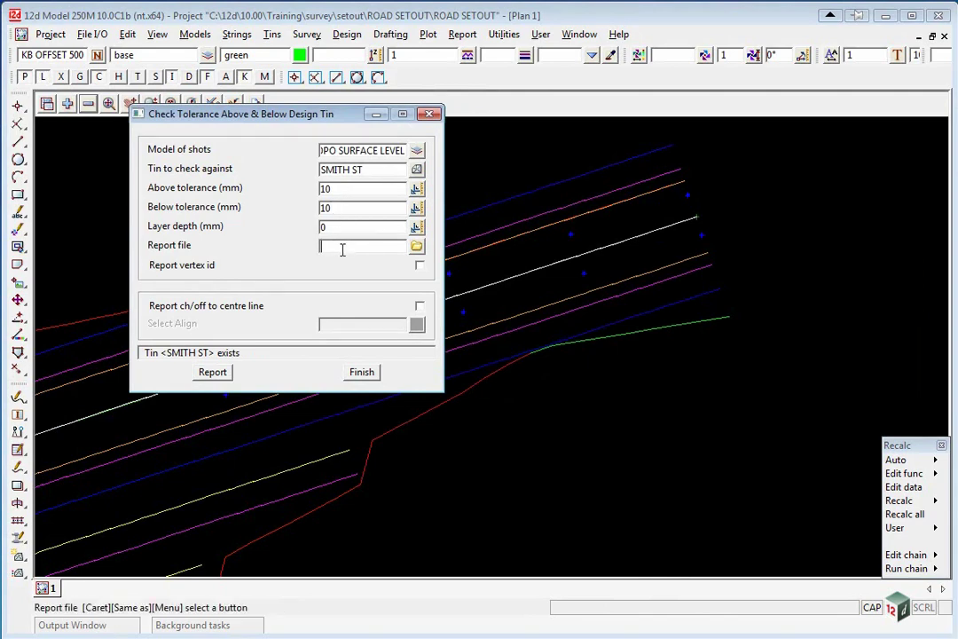
text(PAVEMENT ASCON)
Step: Report chainage/offset relative to ROAD CL->SMITH ST and run the report
click(420, 306)
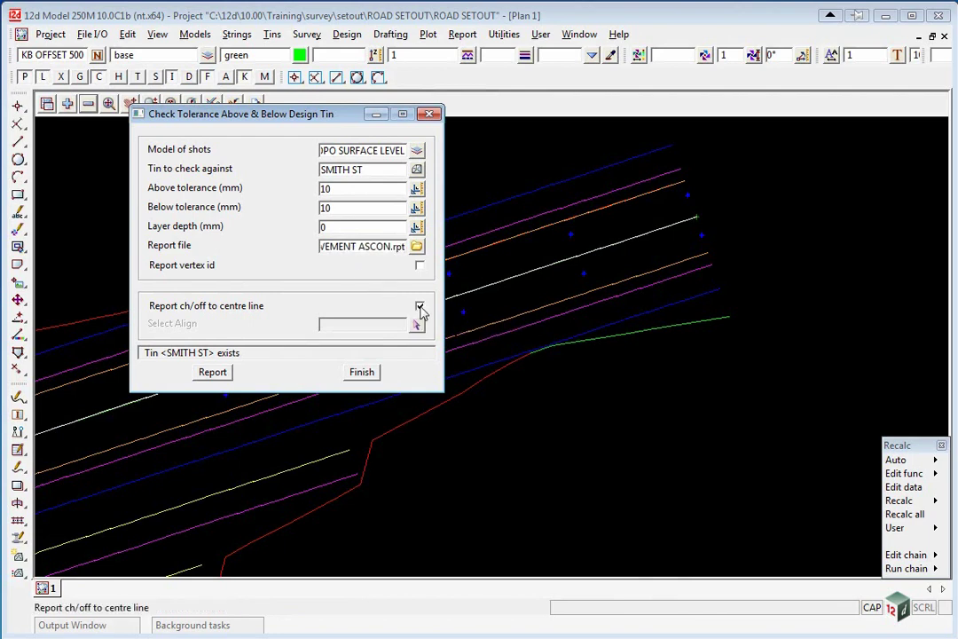
click(509, 279)
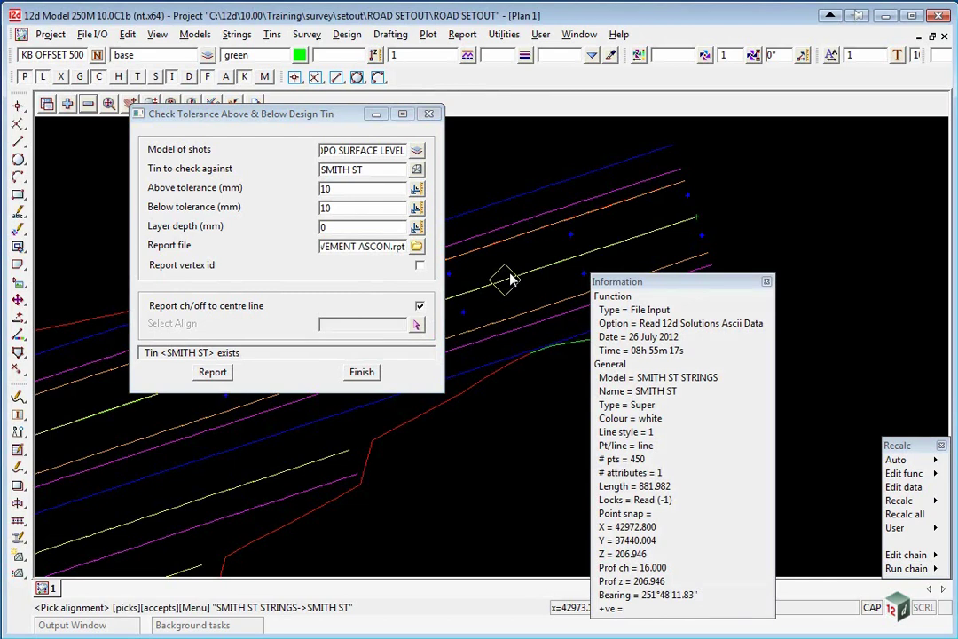
click(510, 279)
middle_click(510, 278)
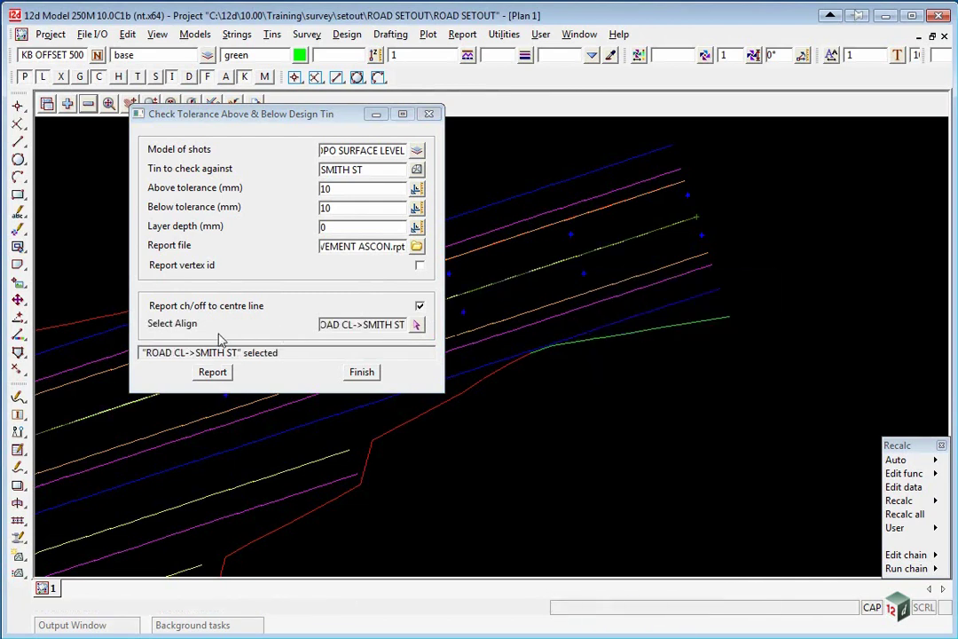
click(212, 372)
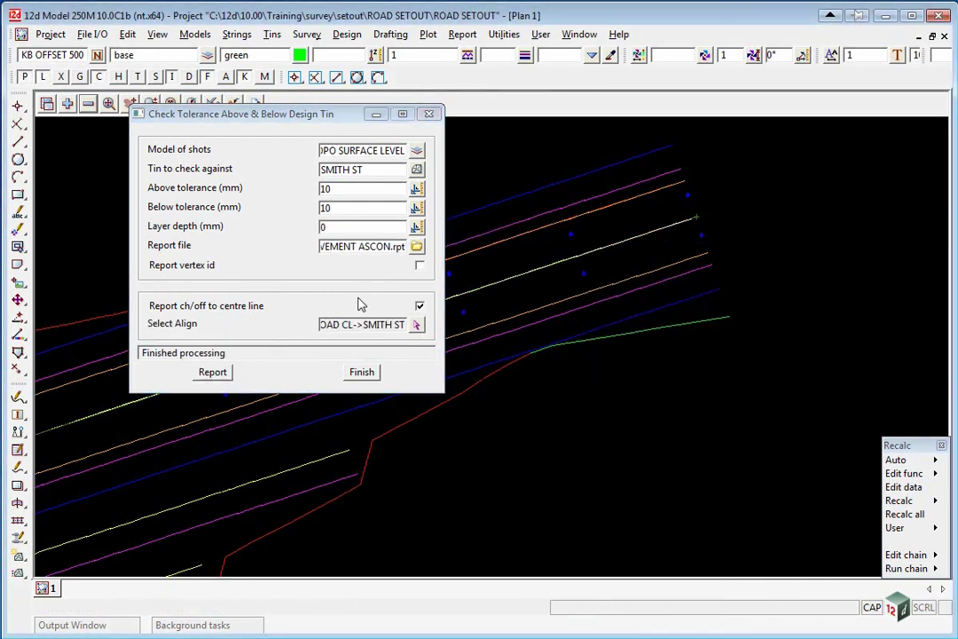
click(416, 248)
Step: Explore the project folder, sort by date modified, and open PAVEMENT ASCON.rpt in UltraEdit
drag(240, 114, 536, 59)
click(51, 33)
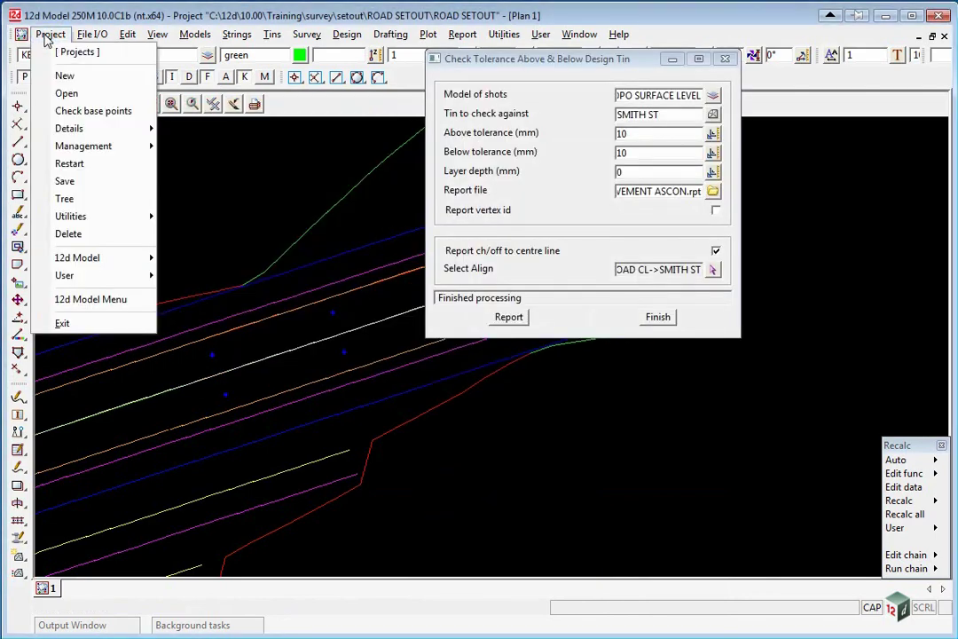
click(70, 216)
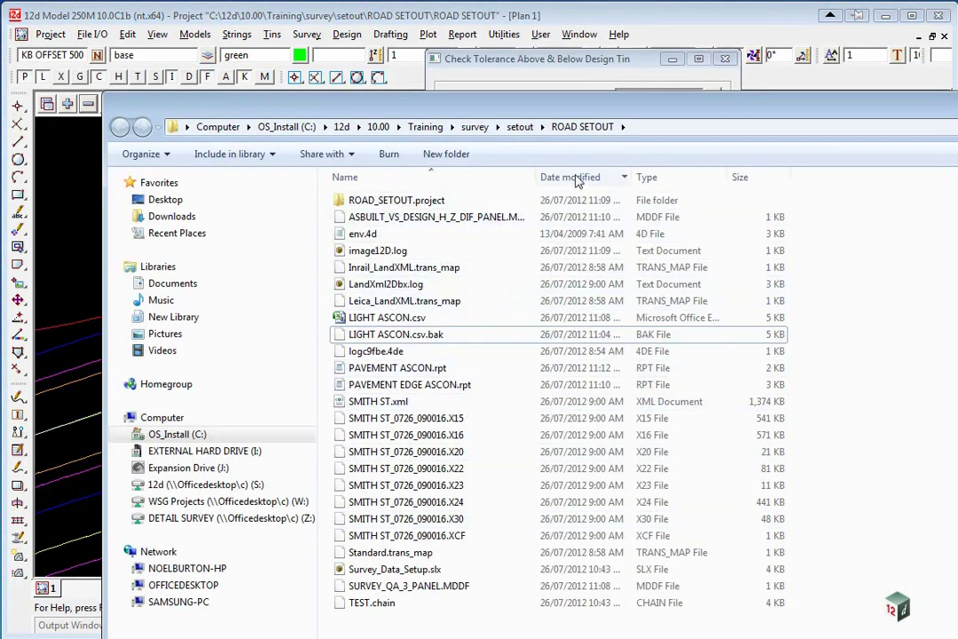
click(575, 178)
right_click(397, 203)
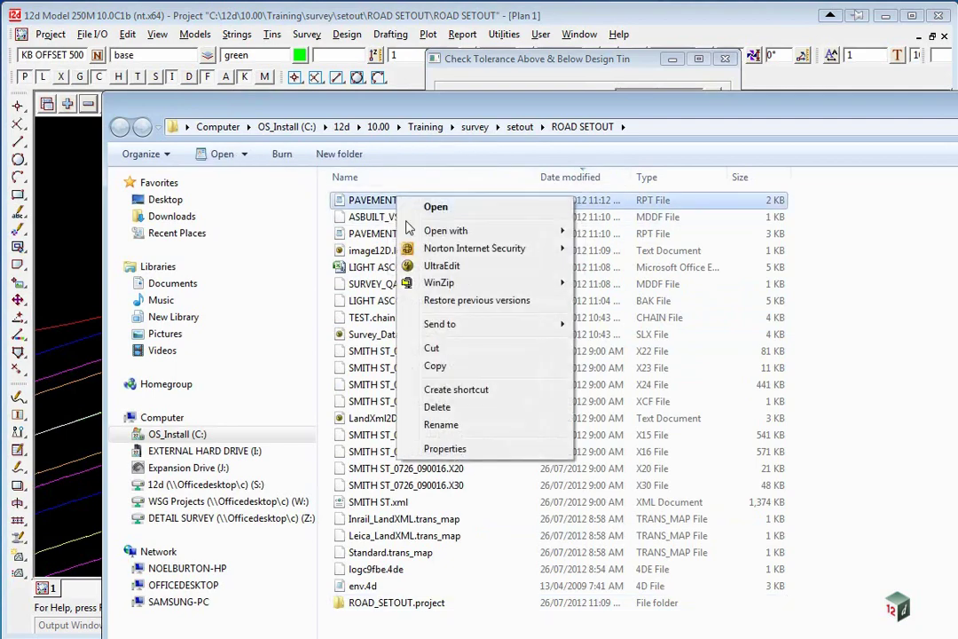
click(441, 265)
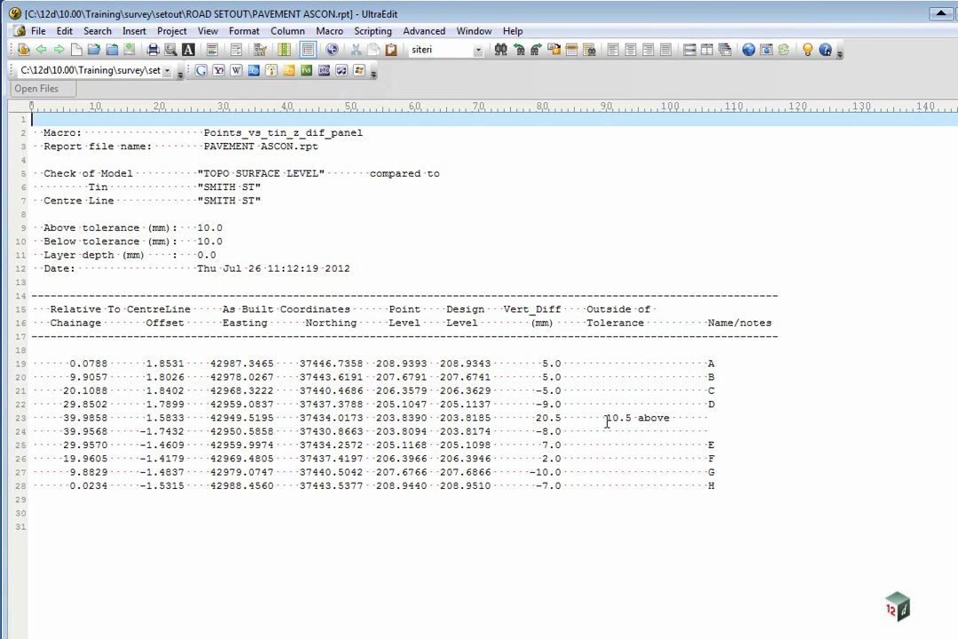
Step: Highlight the "10.5 above" out-of-tolerance note on line 23 of the report
drag(607, 418, 671, 419)
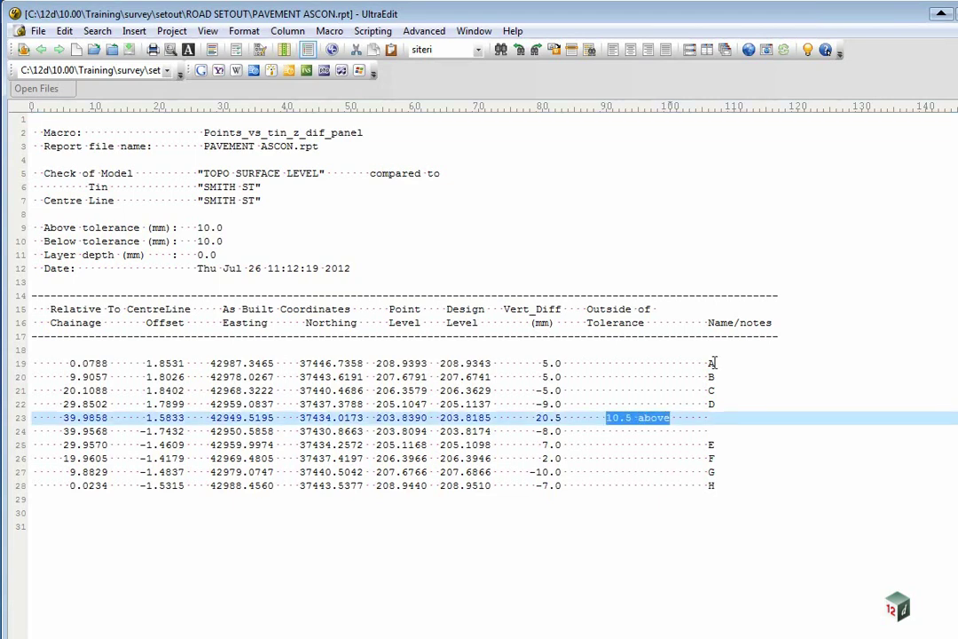